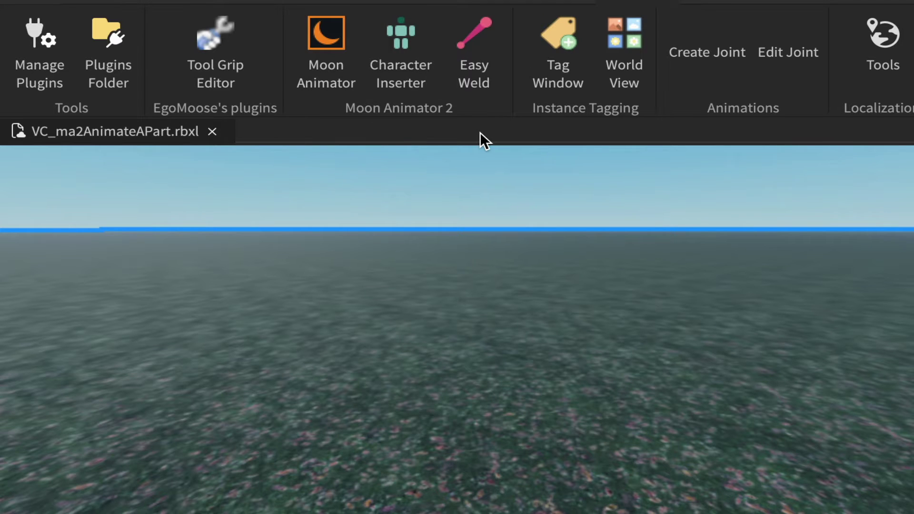
Step: From Manage Plugins, open the marketplace and filter it to Plugins
click(40, 47)
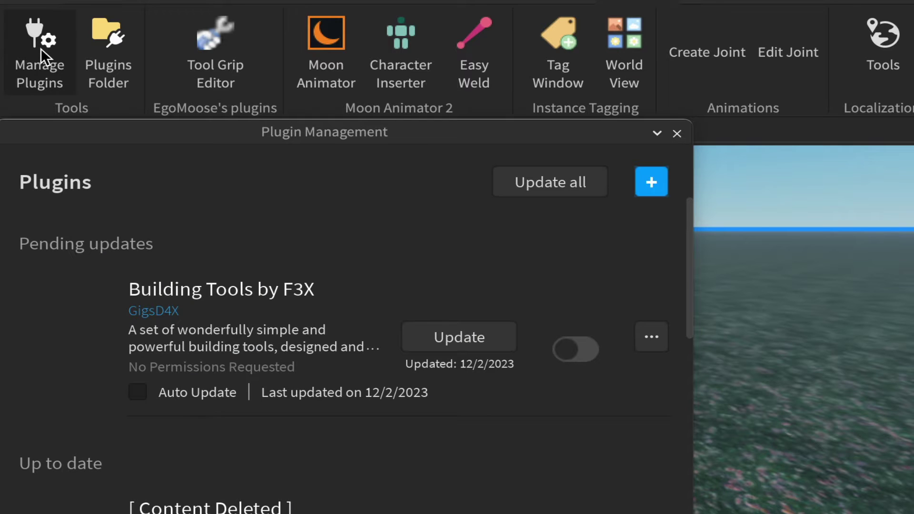
click(651, 181)
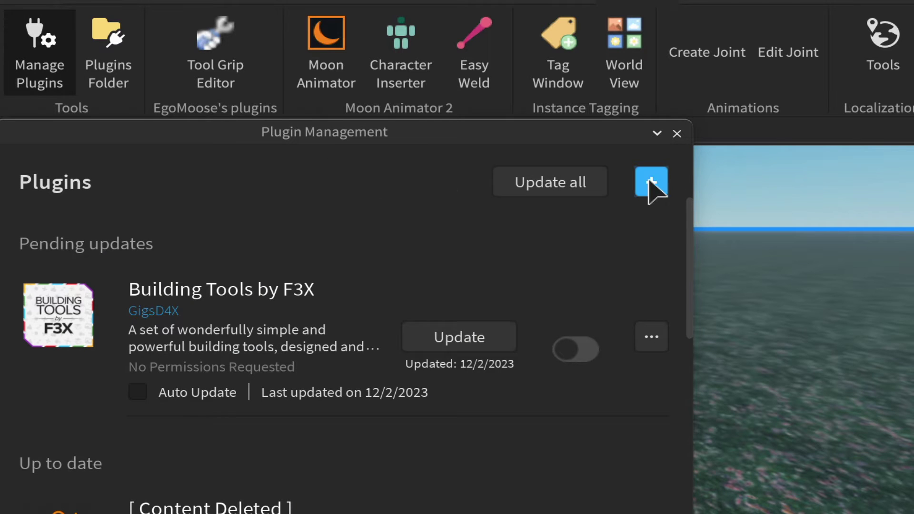
click(653, 183)
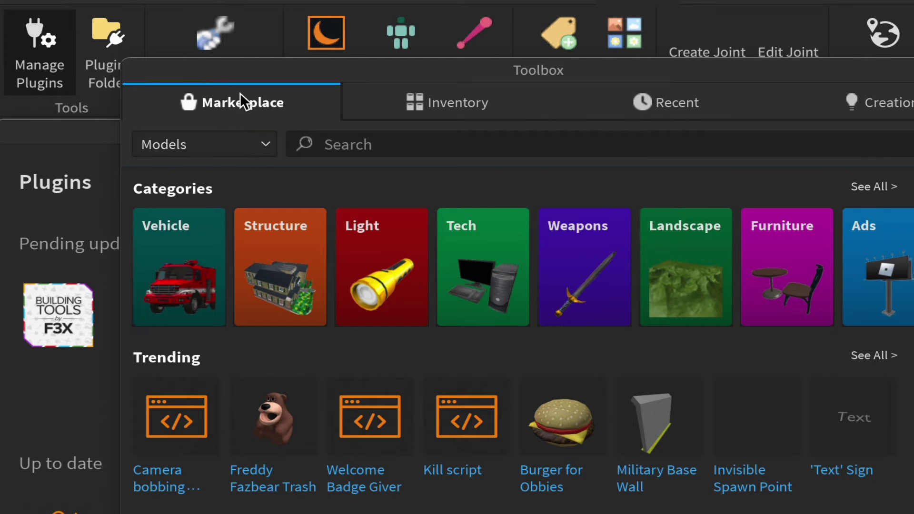
click(266, 144)
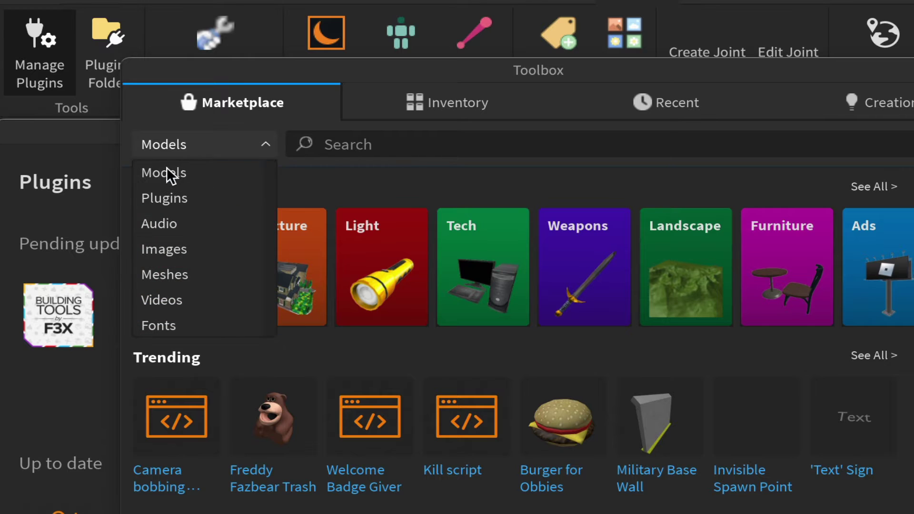
click(165, 199)
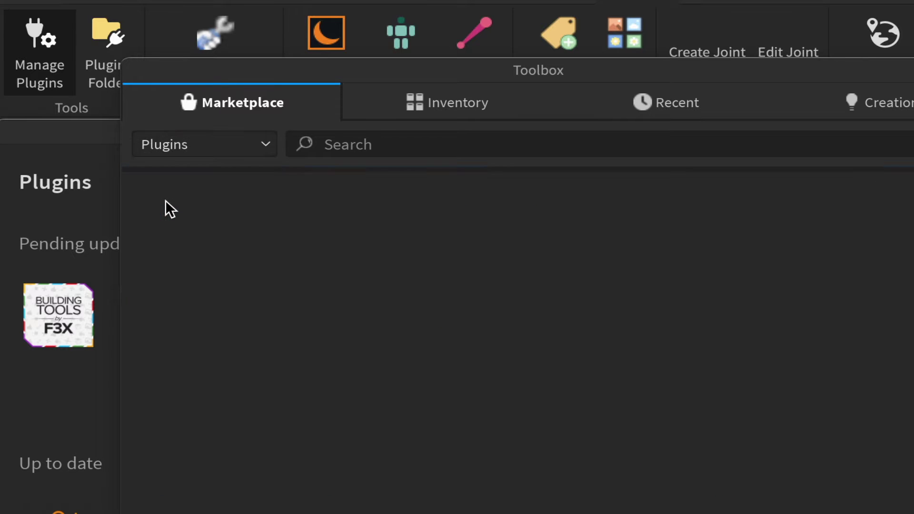
Step: Search the plugins for 'moon' to find Moon Animator 2, then close the marketplace
click(387, 150)
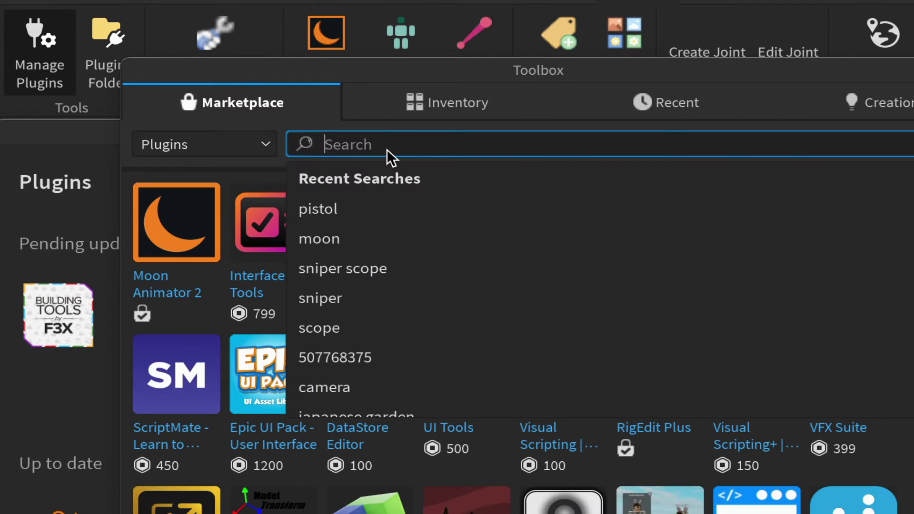
text(mpon)
key(Return)
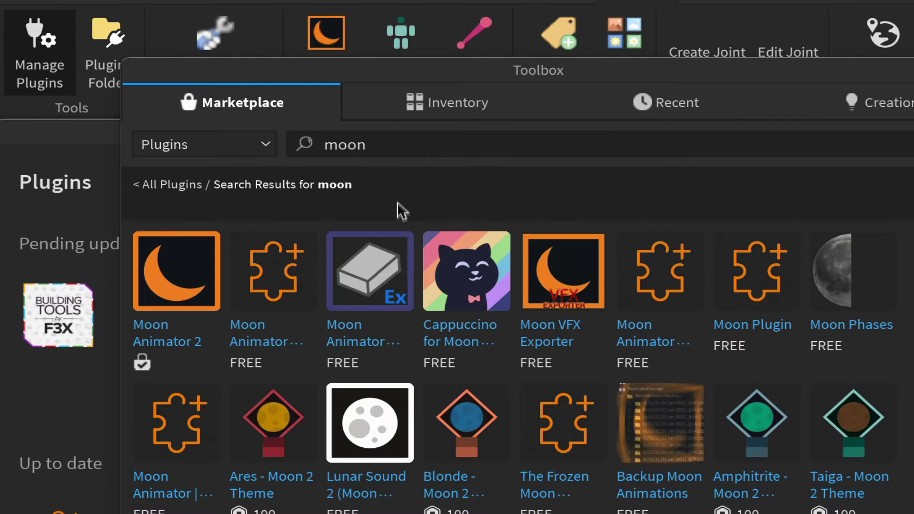
mouse_move(190, 313)
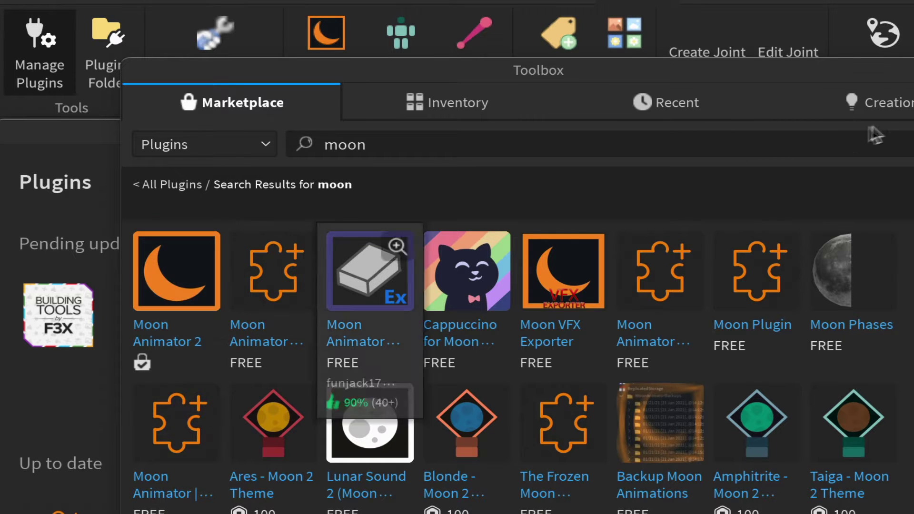
click(696, 161)
Step: Close Plugin Management and tilt the camera down toward the baseplate
click(676, 134)
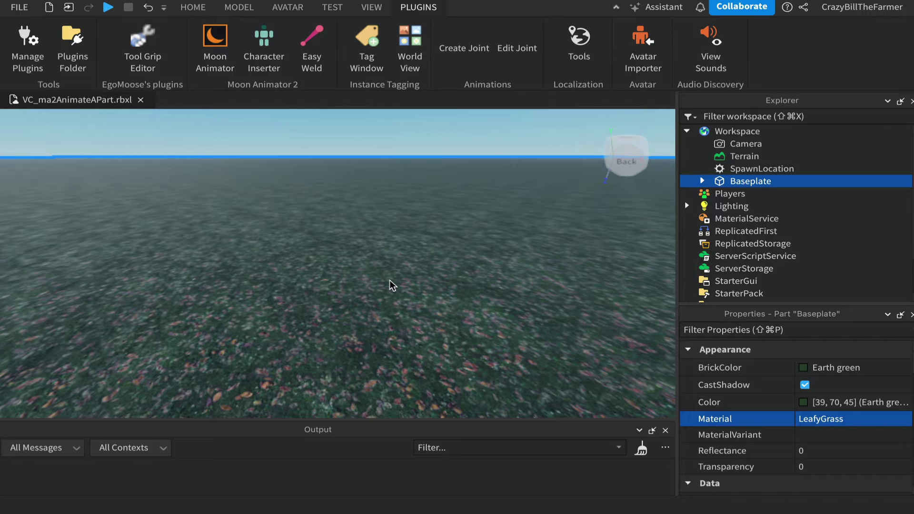
right_drag(400, 288, 400, 291)
Step: Insert a new part and give it Really red BrickColor and Pebble material
click(193, 8)
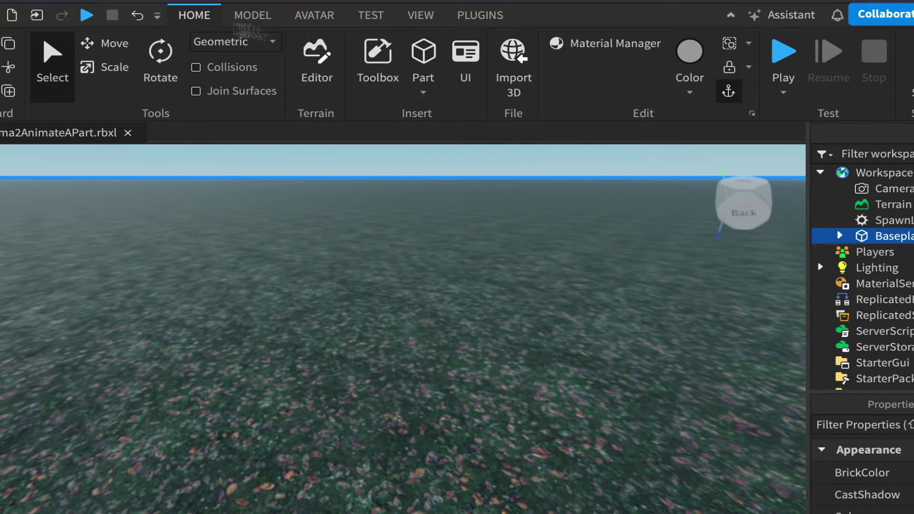
click(426, 59)
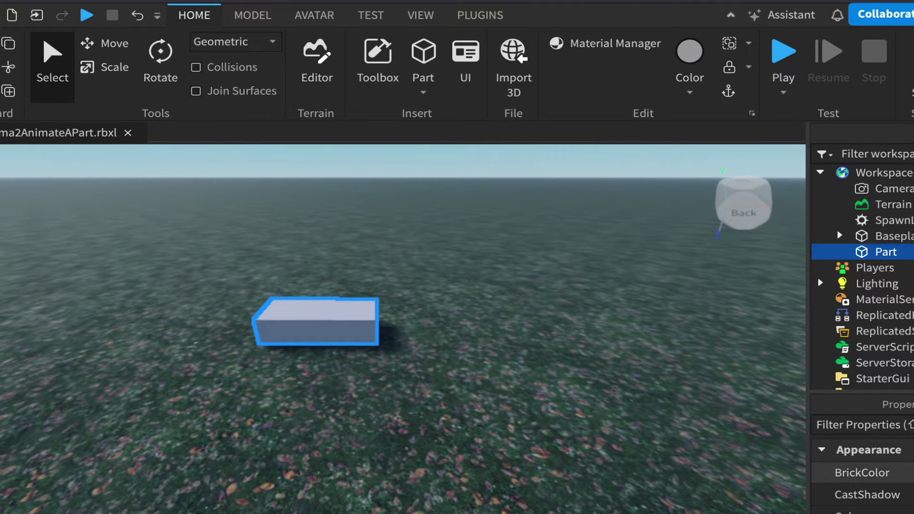
click(880, 473)
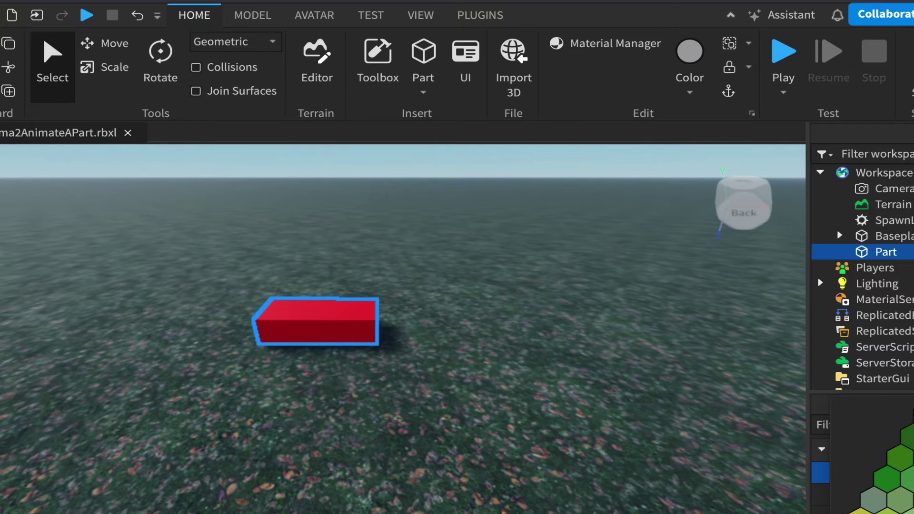
click(879, 452)
click(899, 509)
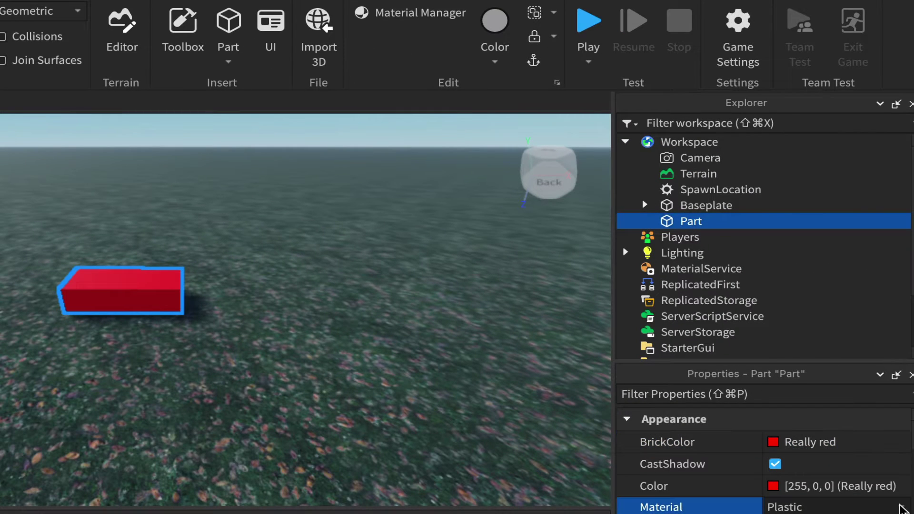
click(900, 508)
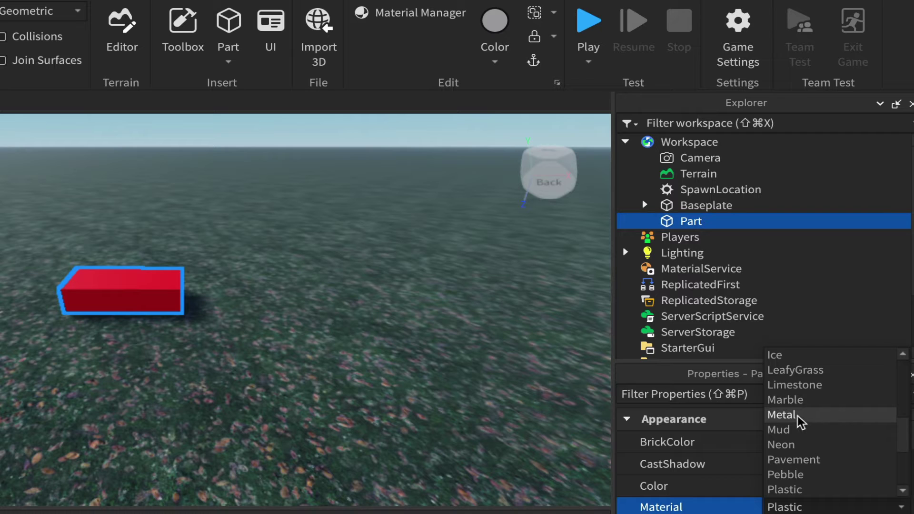
click(810, 475)
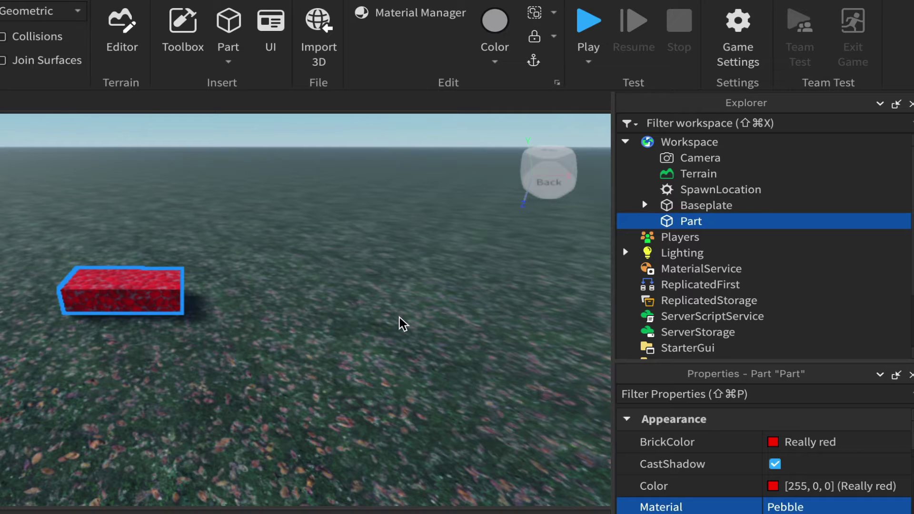
Step: Reposition the red part on the ground
drag(134, 291, 125, 295)
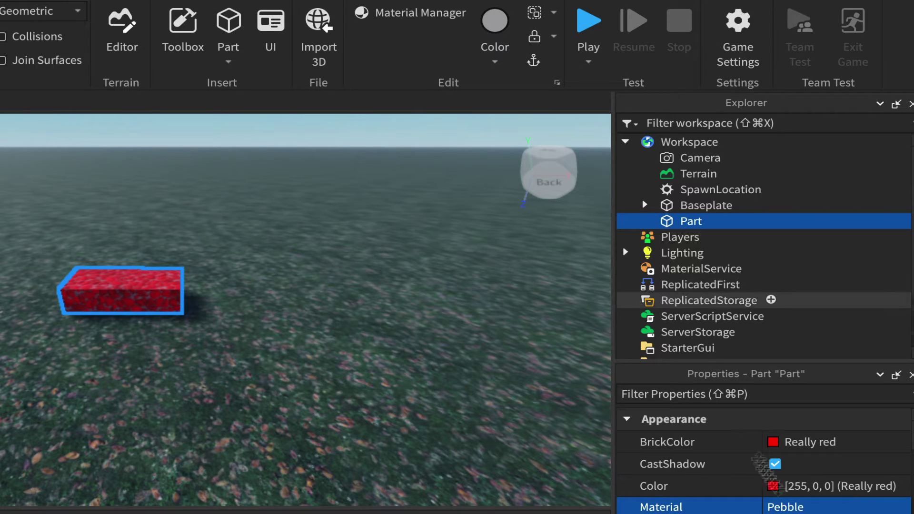
scroll(761, 453, up, 5)
scroll(762, 452, down, 10)
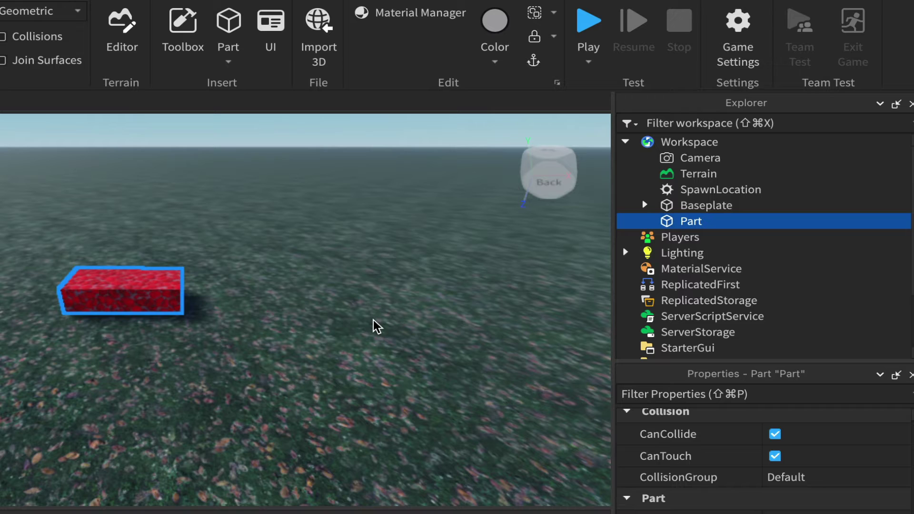
Step: Duplicate the red part and rename the copy 'root'
mouse_move(690, 228)
right_click(689, 227)
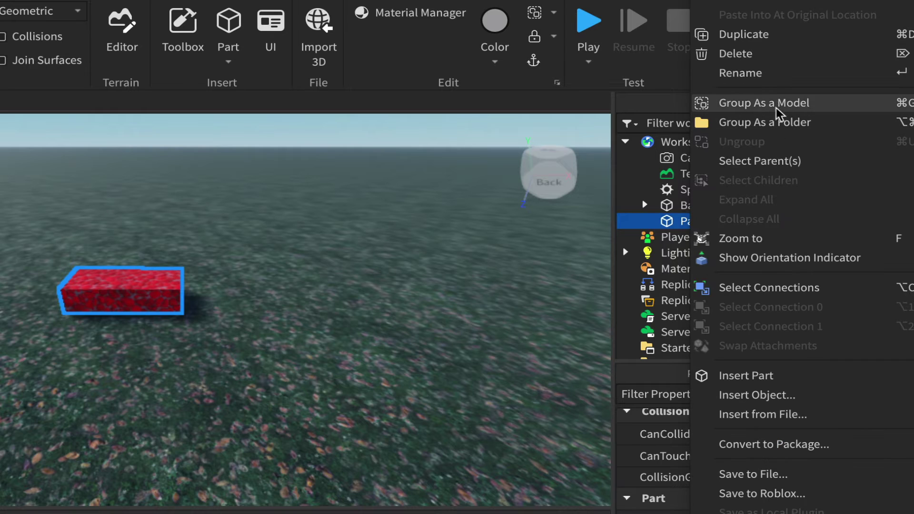
click(744, 38)
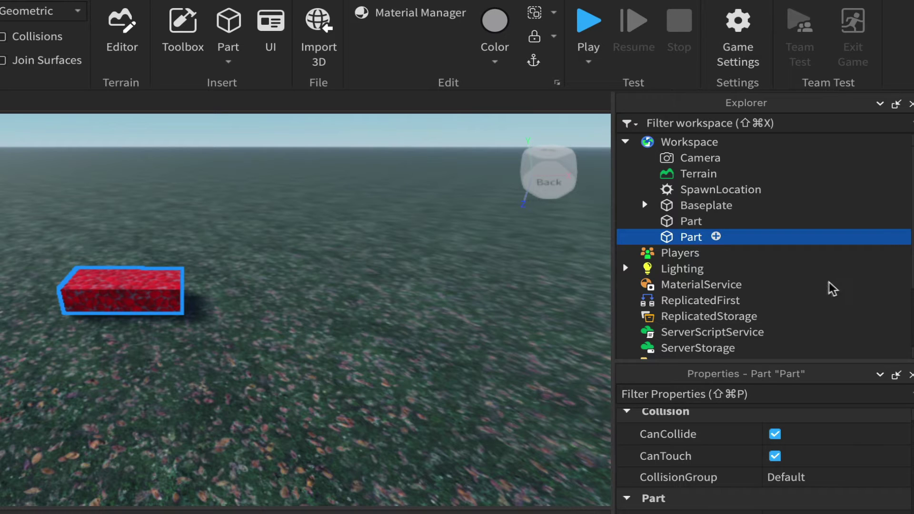
key(F2)
text(root)
key(Return)
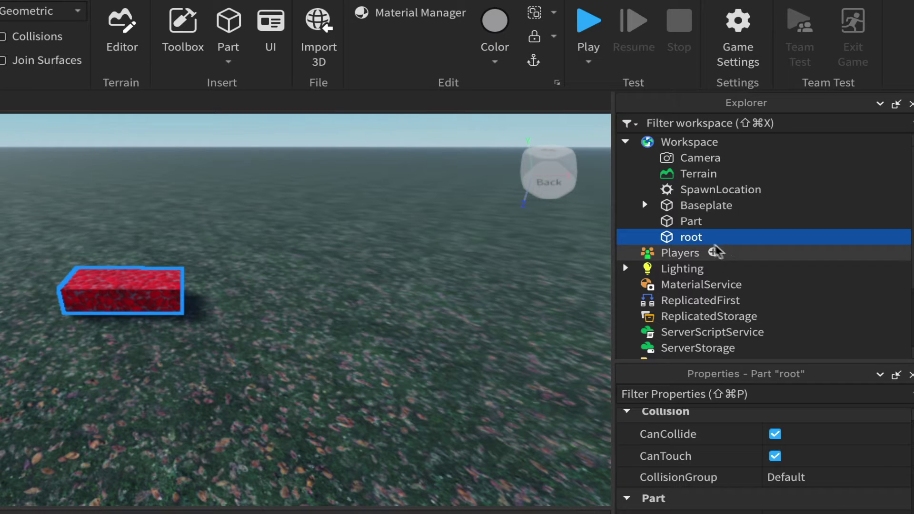
Step: Set root's Transparency to 1
mouse_move(707, 245)
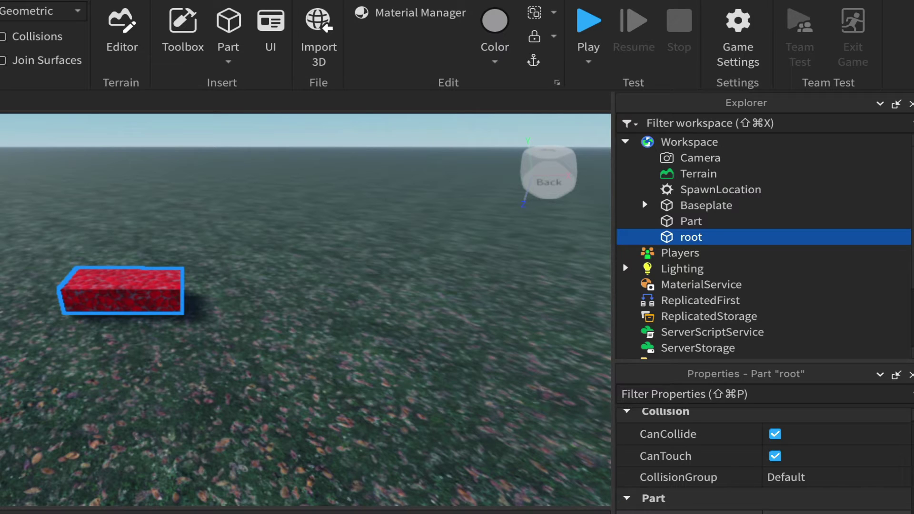
scroll(828, 475, up, 10)
scroll(830, 476, up, 6)
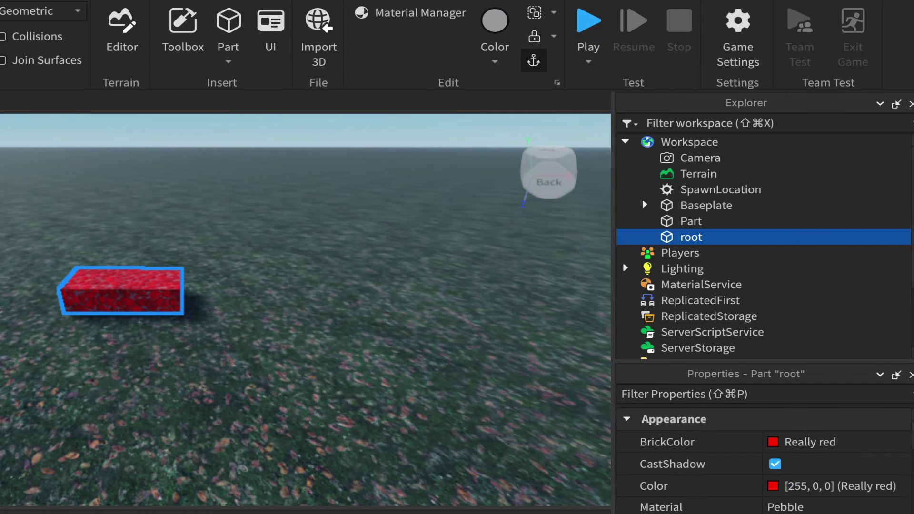
scroll(828, 476, down, 2)
click(807, 506)
text(1)
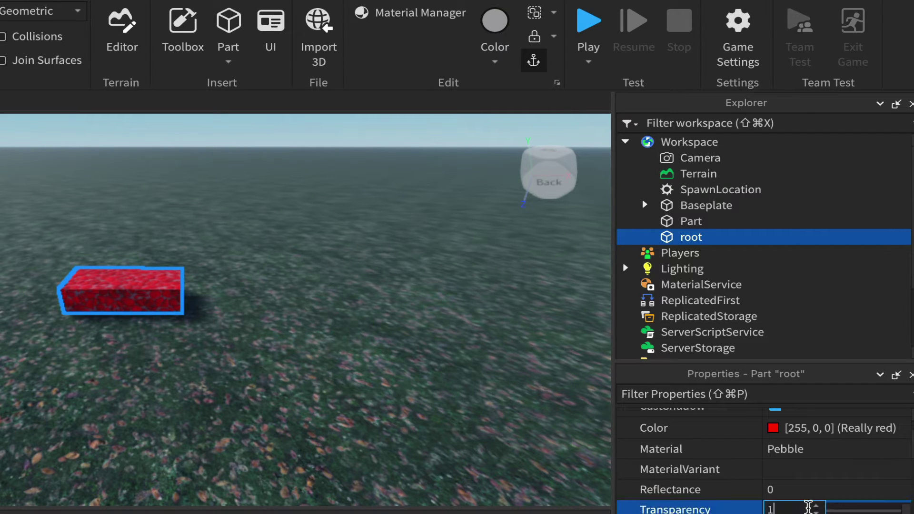
key(Return)
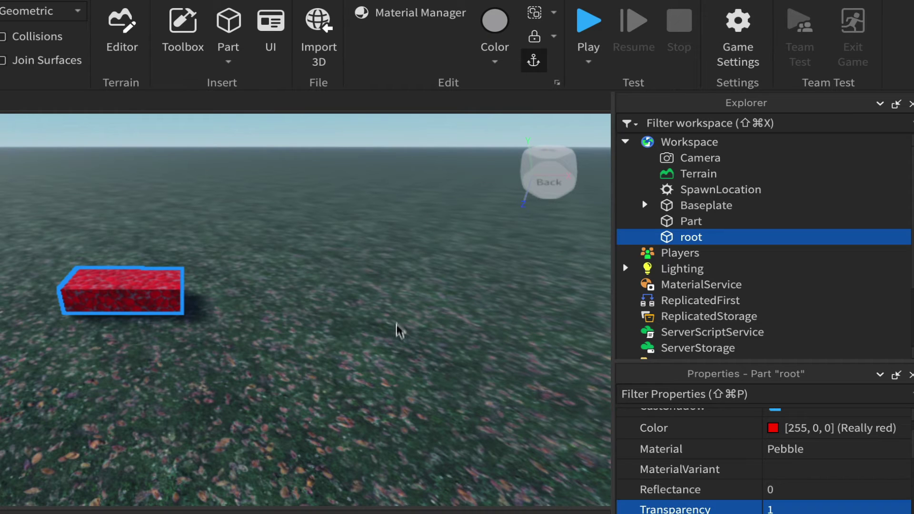
Step: Group Part and root into a model named partModel and expand it
shift+click(693, 226)
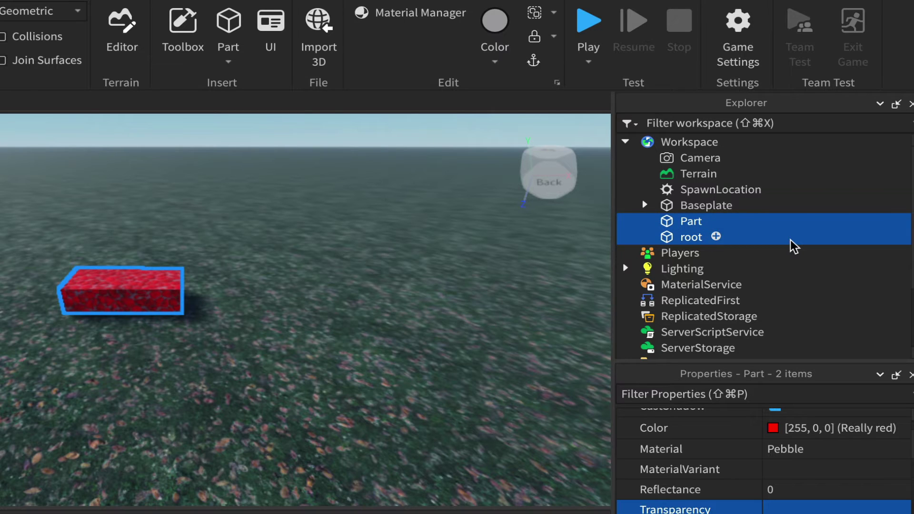
right_click(684, 230)
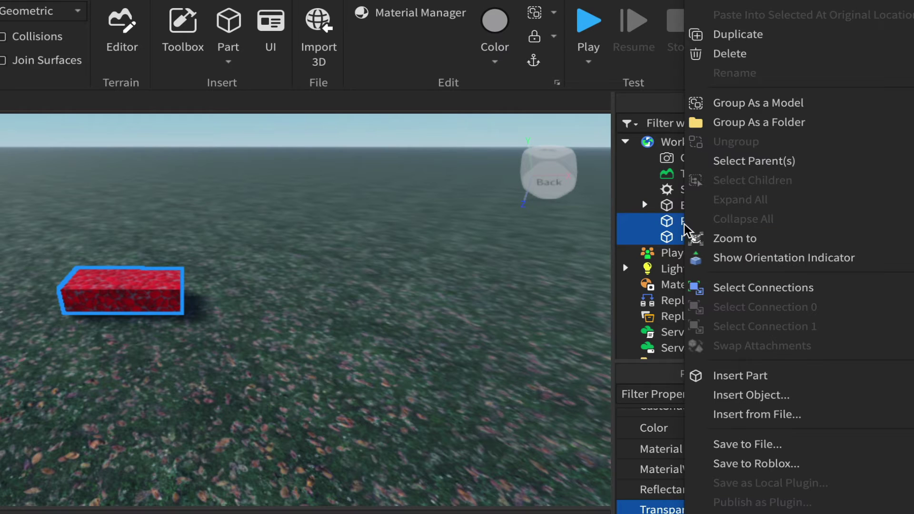
click(767, 103)
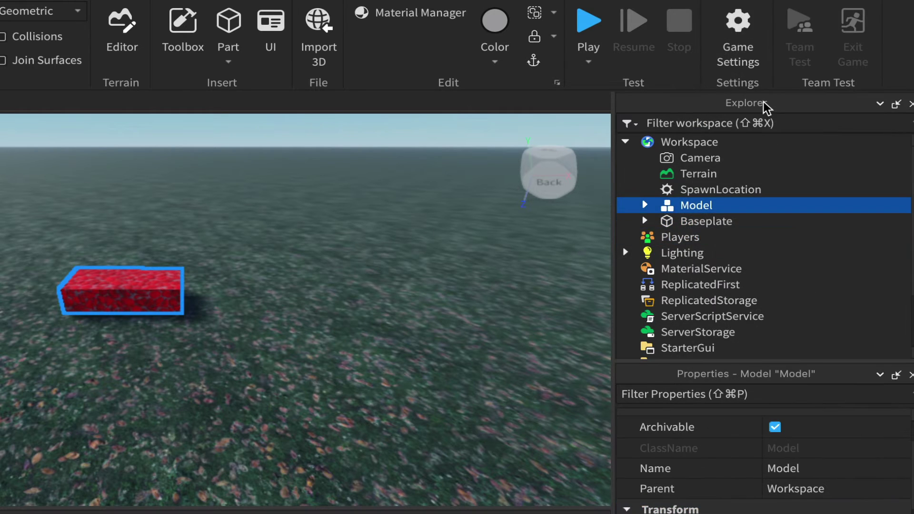
click(704, 209)
text(partModel)
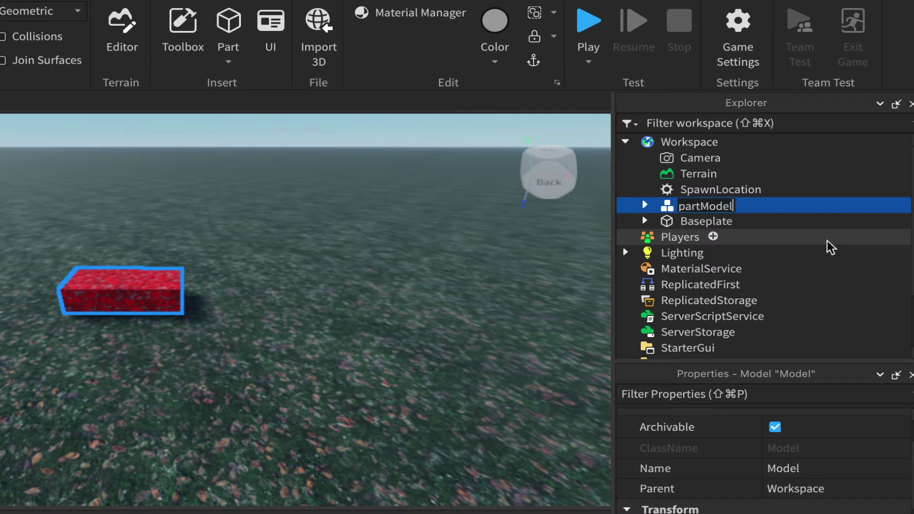
key(Return)
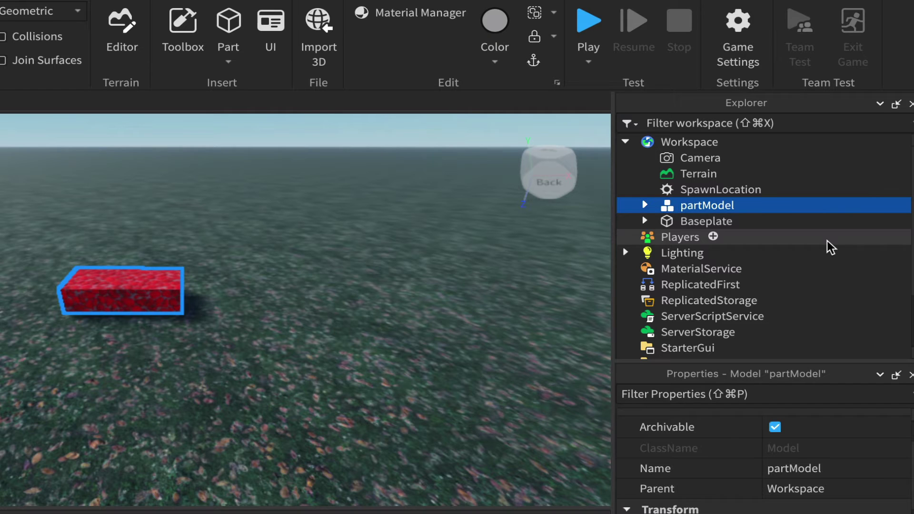
click(645, 205)
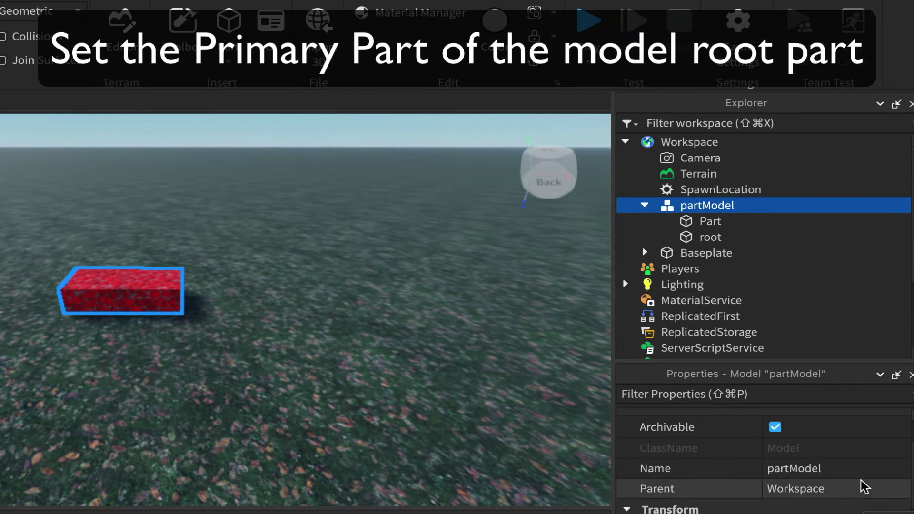
Step: Set partModel's PrimaryPart to root, then switch to the Plugins tools
scroll(859, 486, down, 5)
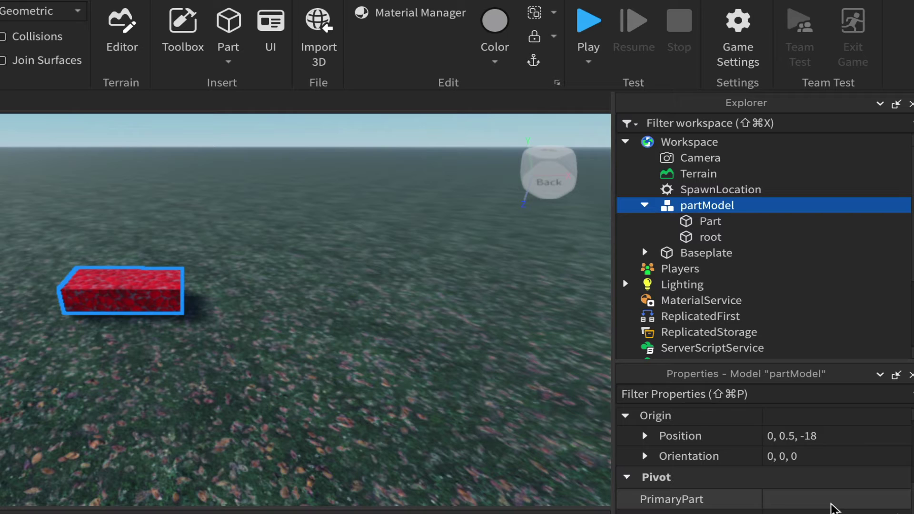
click(834, 503)
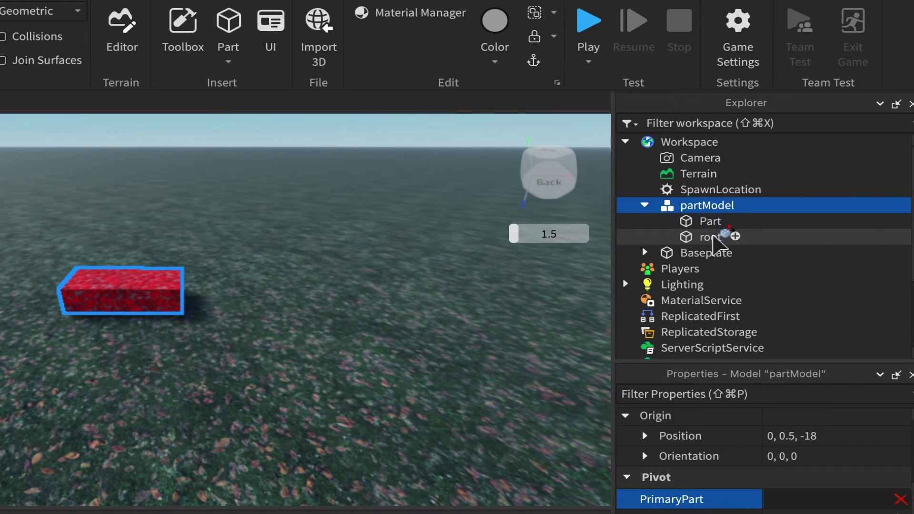
click(712, 238)
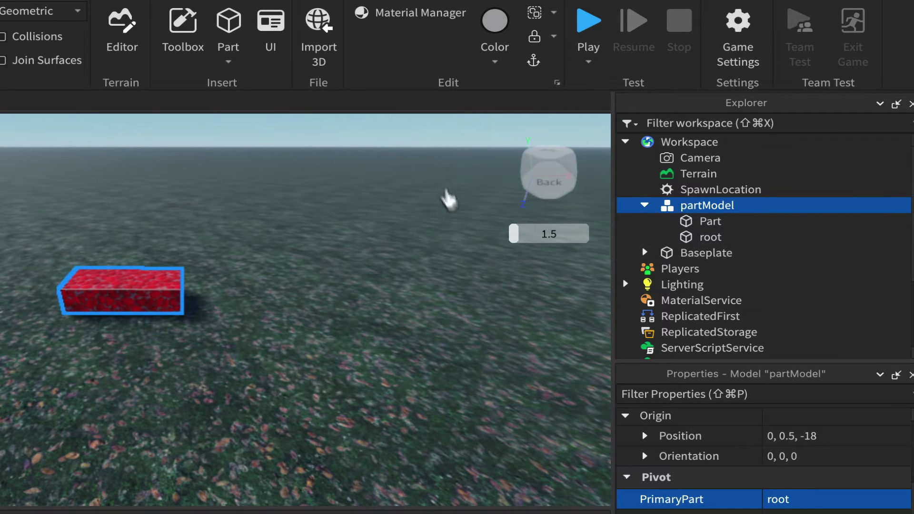
click(285, 0)
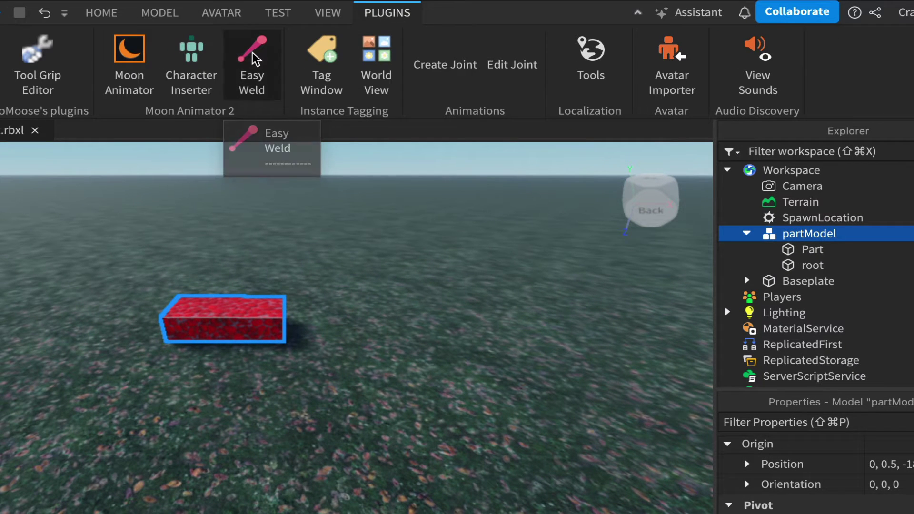
Step: Use Easy Weld to join Part to root with a Motor6D, then launch Moon Animator
click(255, 60)
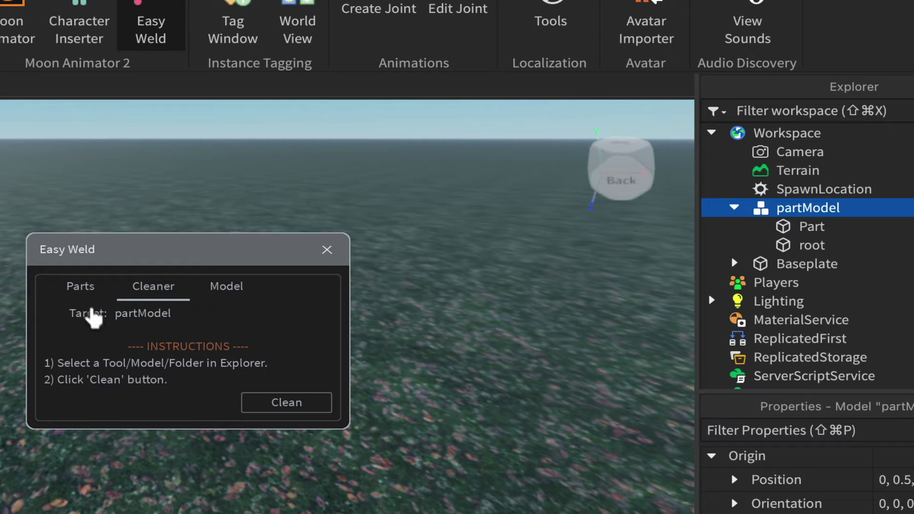
click(82, 287)
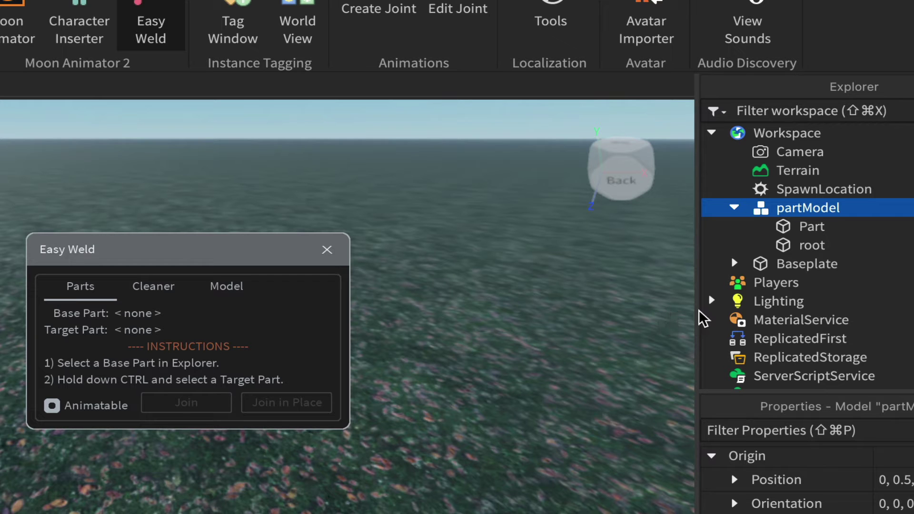
click(814, 248)
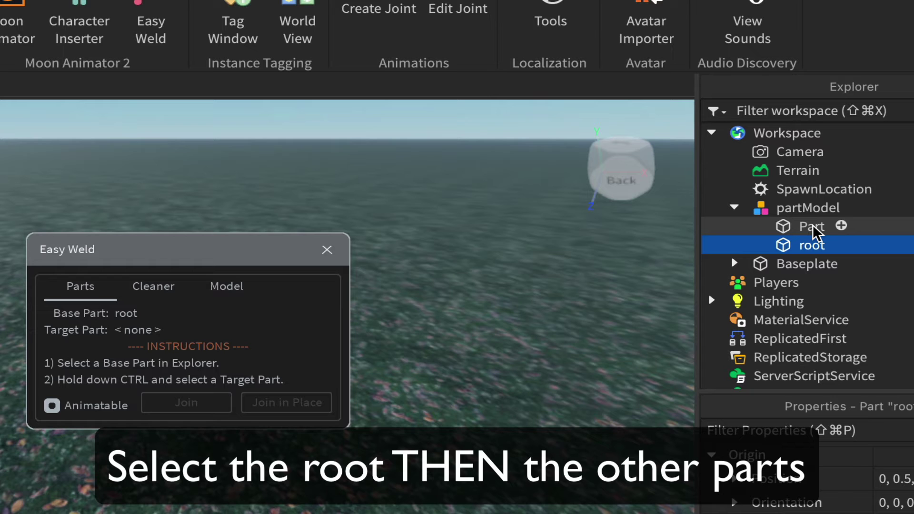
ctrl+click(814, 228)
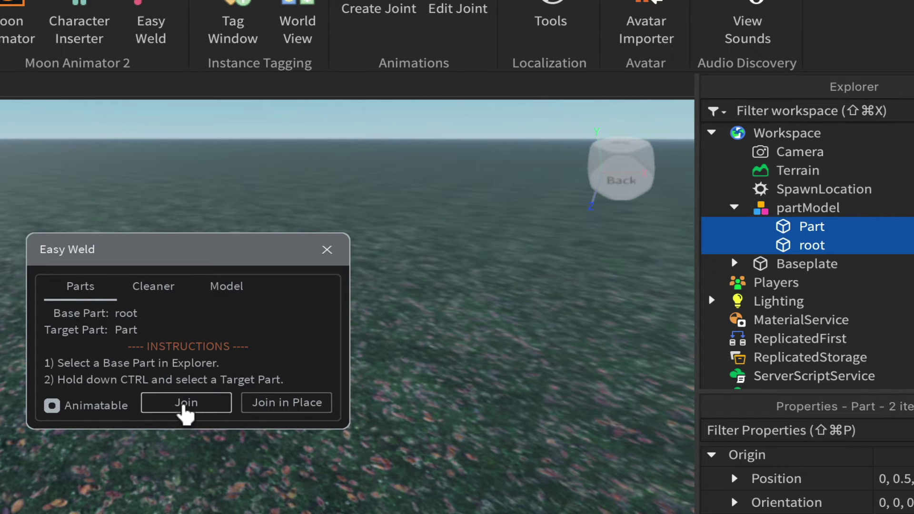
click(184, 407)
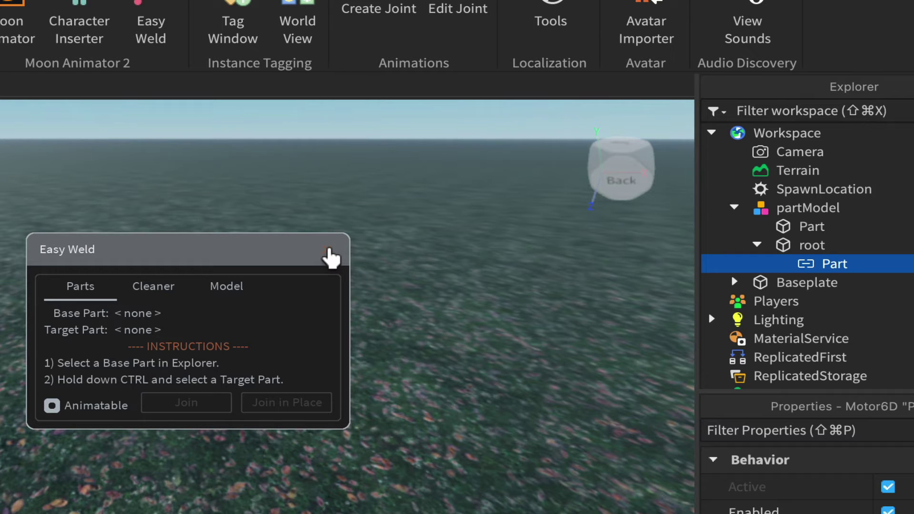
click(329, 252)
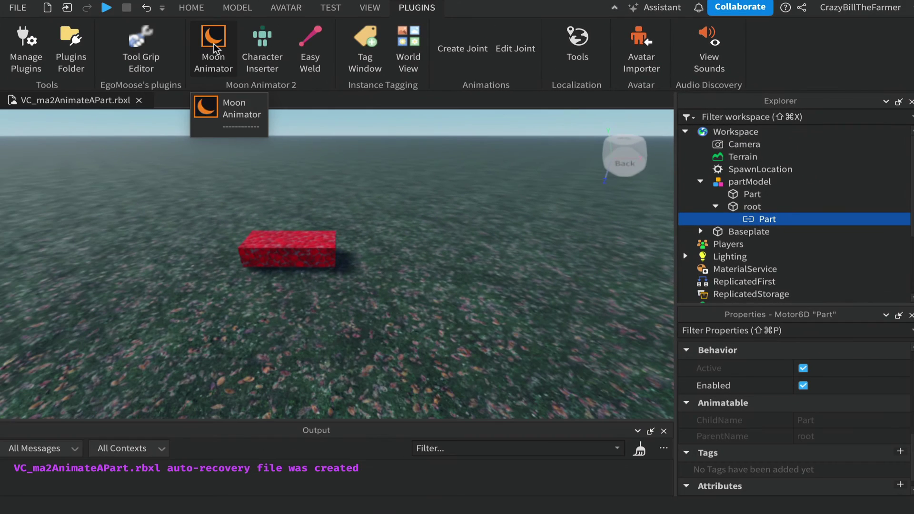
click(9, 9)
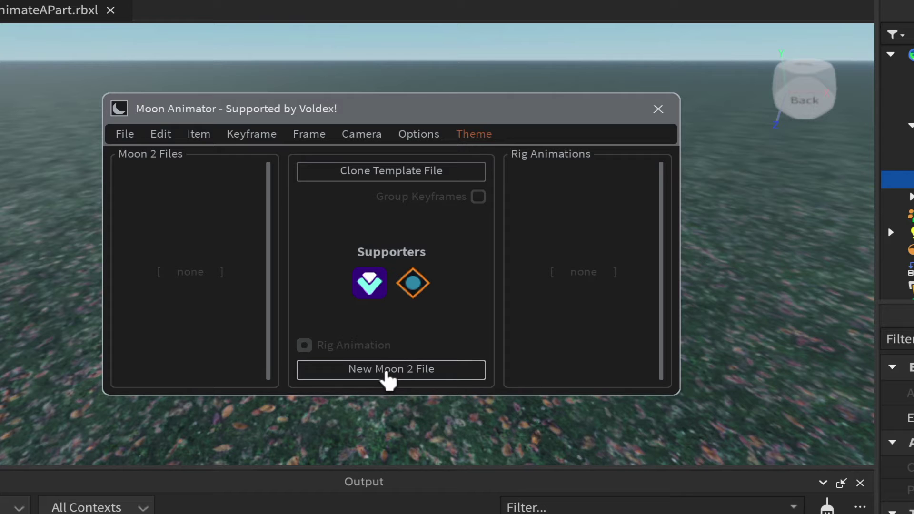
Step: Create a new Moon Animator 2 file and save it as AnimatePart
click(388, 369)
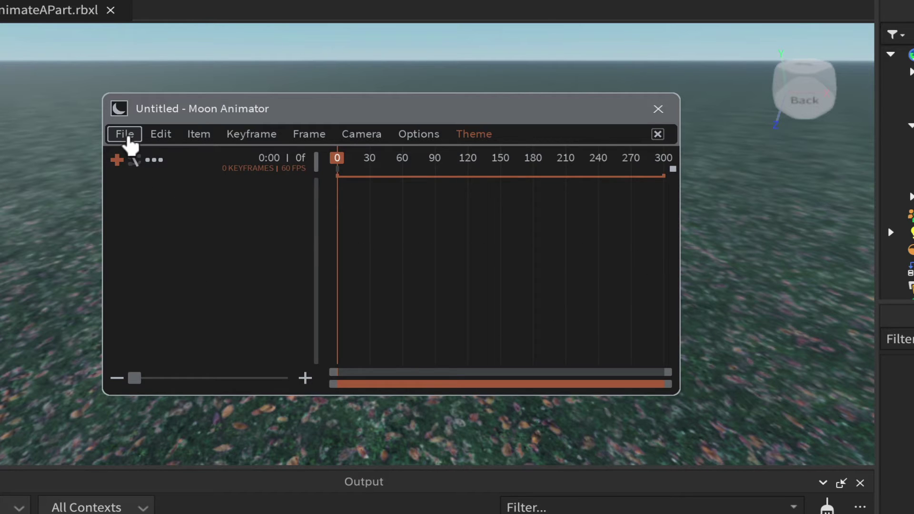
click(126, 141)
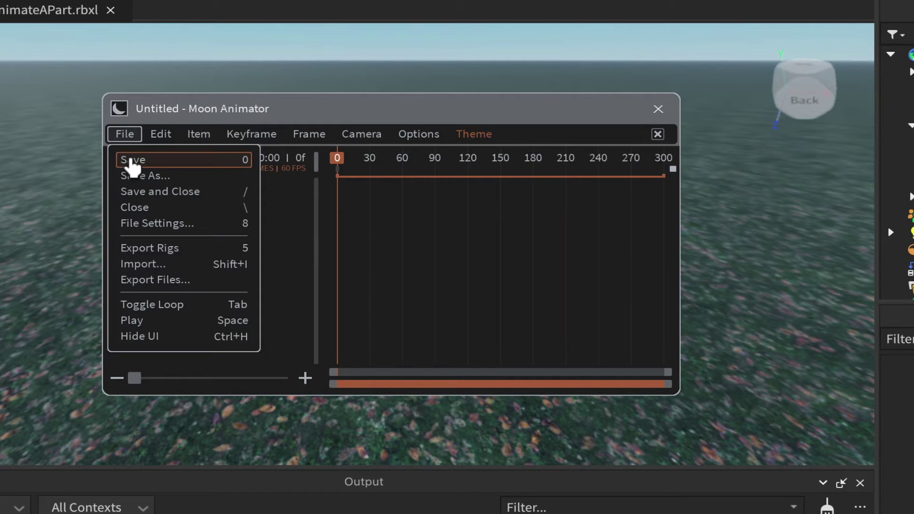
click(131, 161)
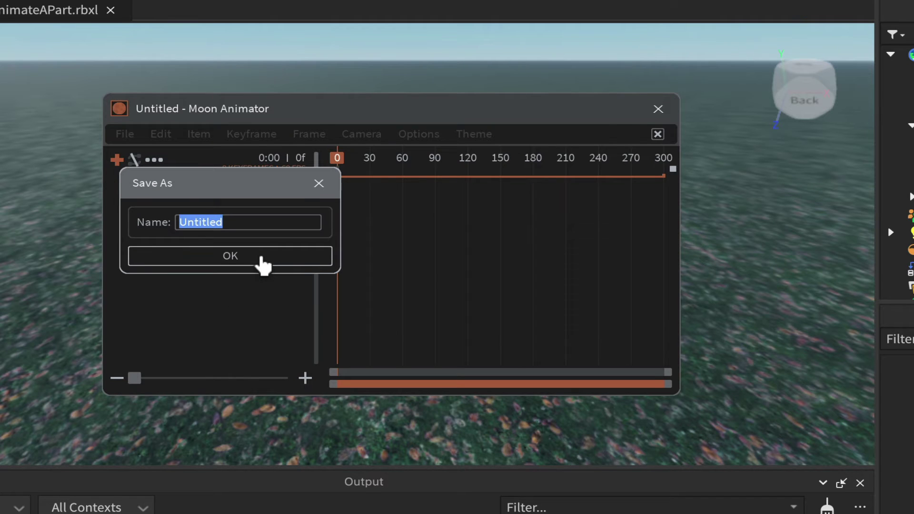
text(AnimatePa)
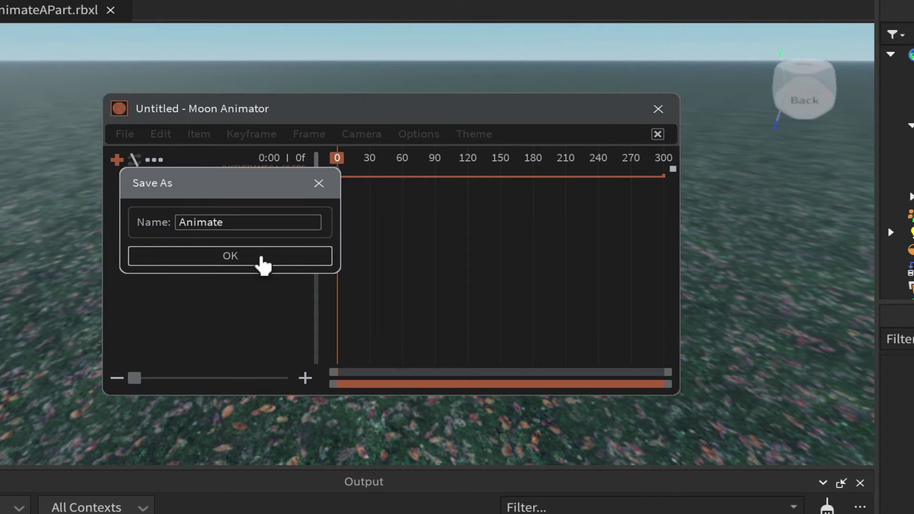
text(rt)
click(262, 259)
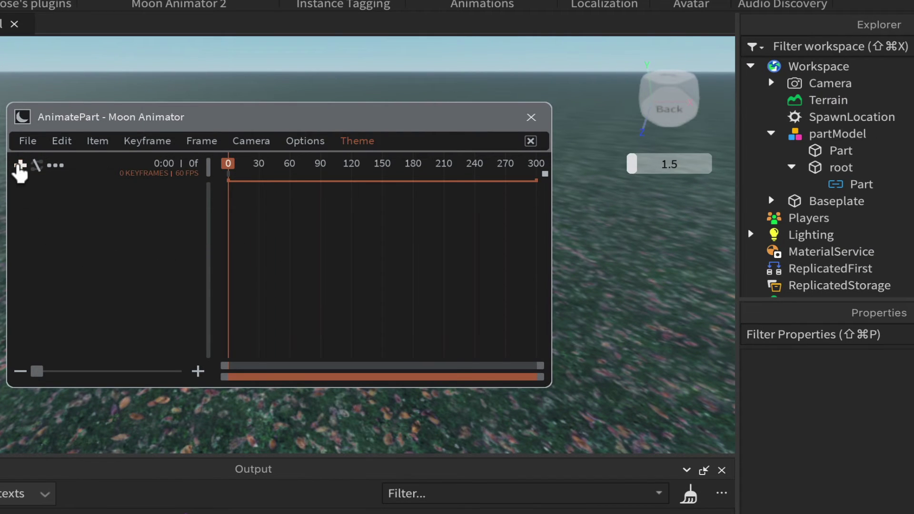
Step: Add partModel to the AnimatePart timeline as a rig item
click(19, 165)
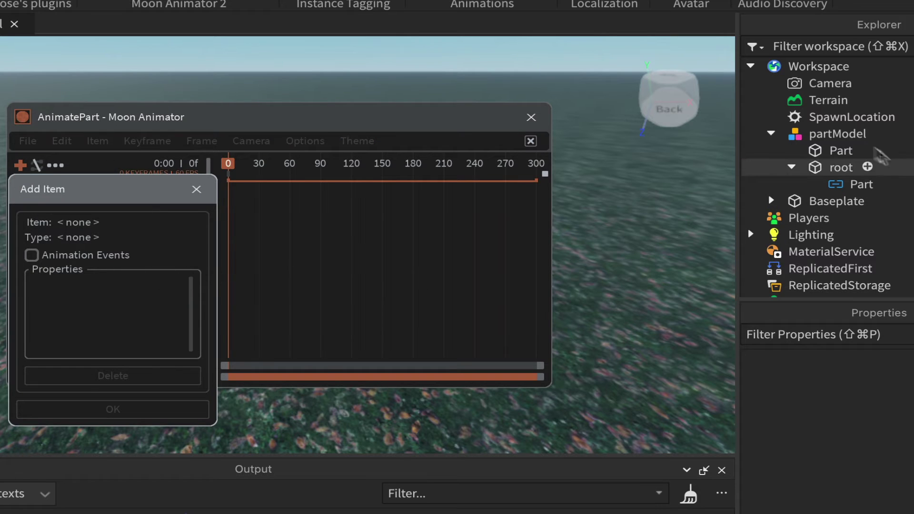
click(832, 139)
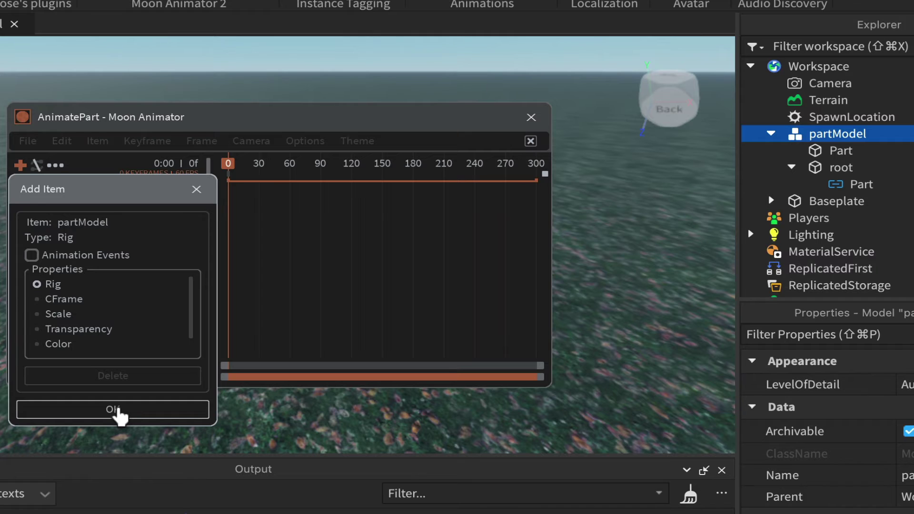
click(113, 410)
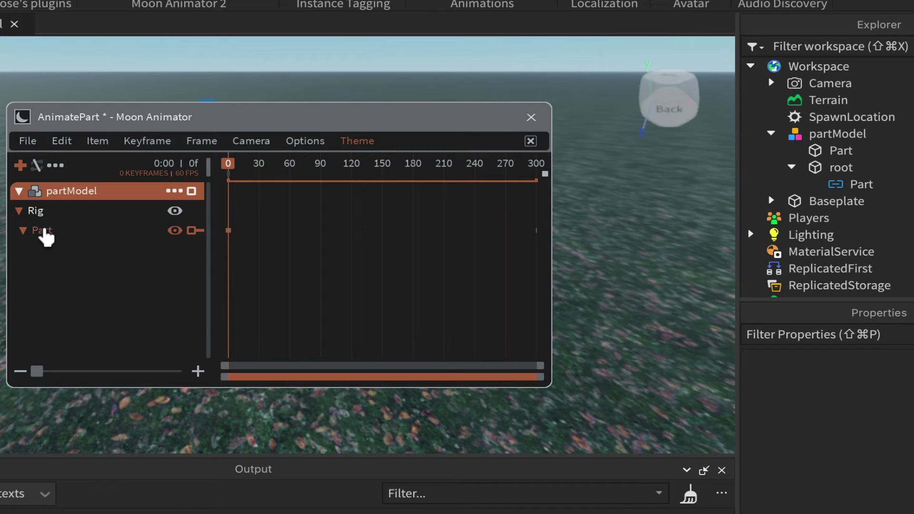
Step: Move the Moon Animator window to the upper right and close the Output panel
drag(312, 112, 503, 40)
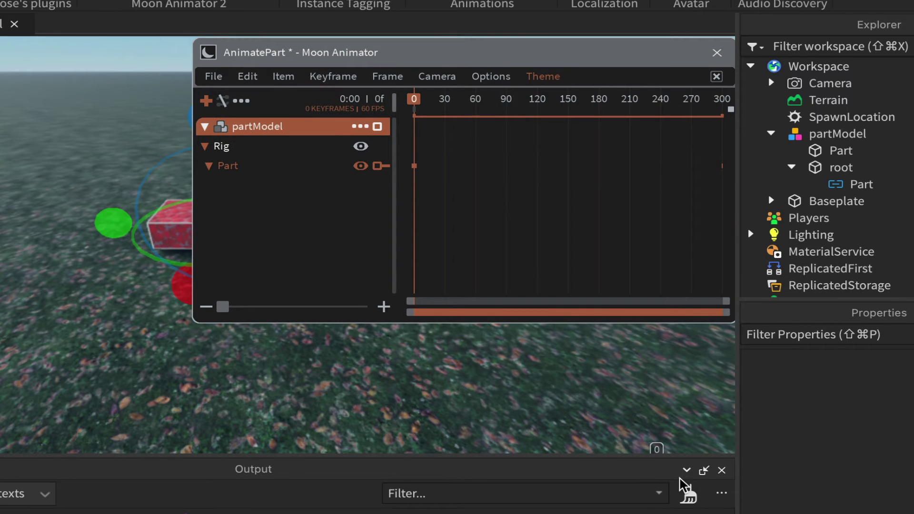
click(722, 471)
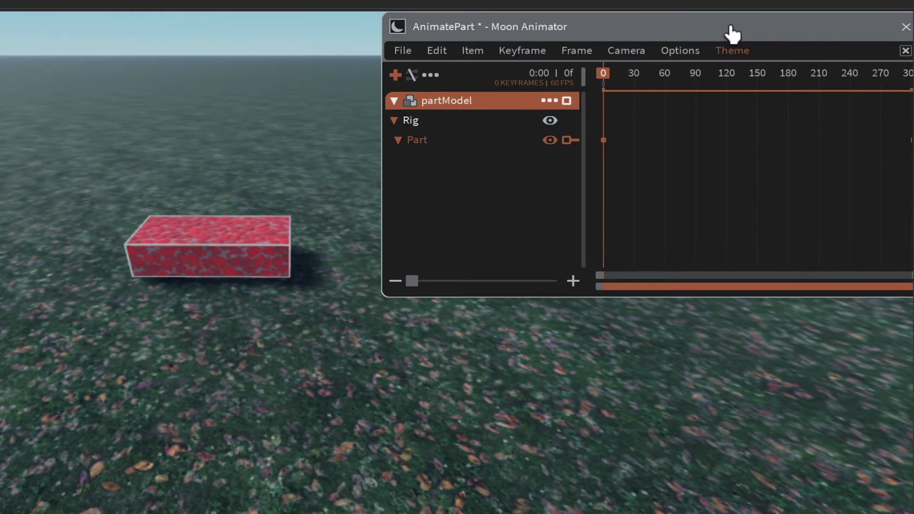
drag(728, 32, 730, 33)
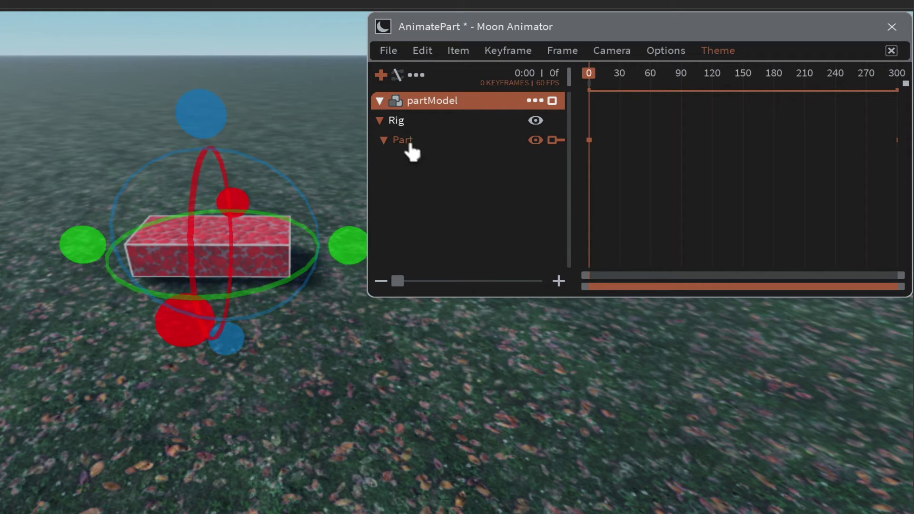
Step: Add Part's first keyframe at frame 0, then move the playhead to frame 31
key(k)
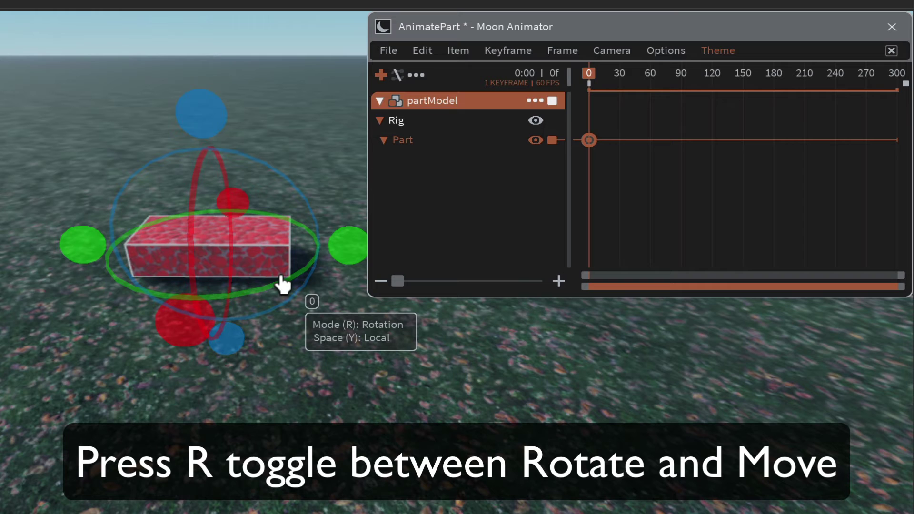
key(r)
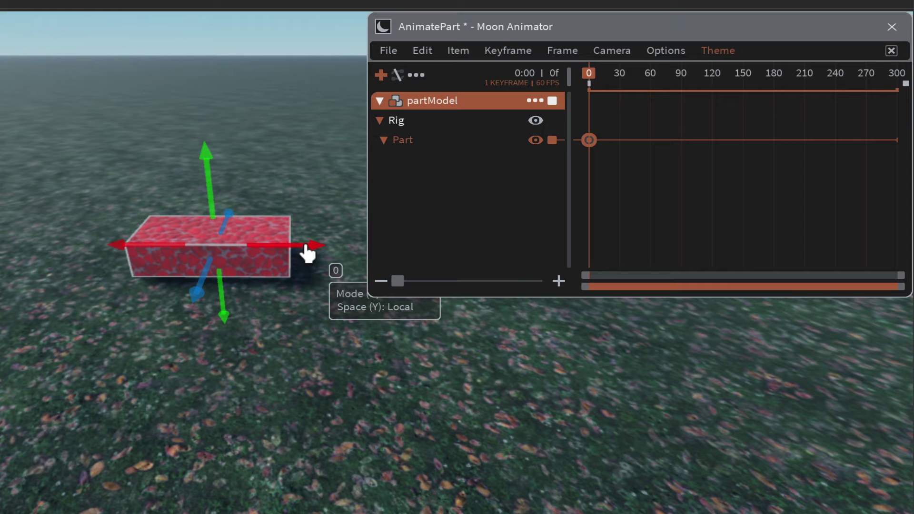
key(r)
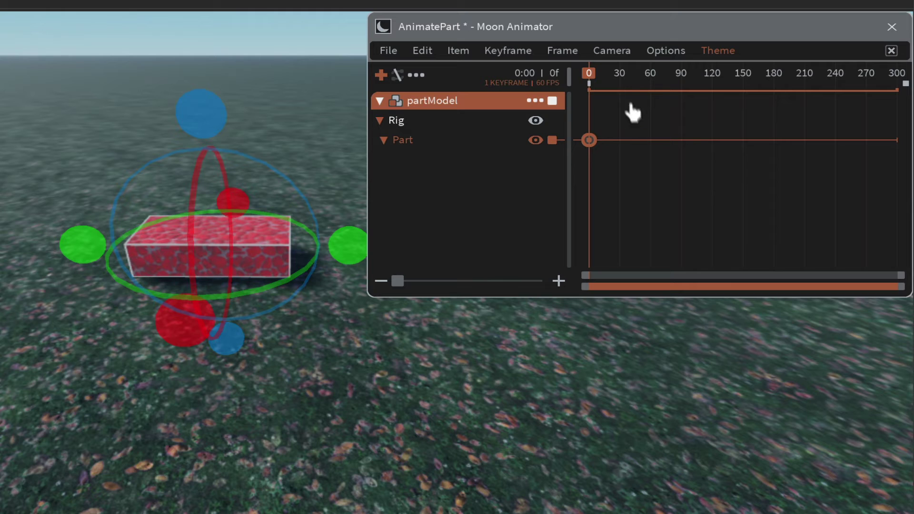
click(621, 76)
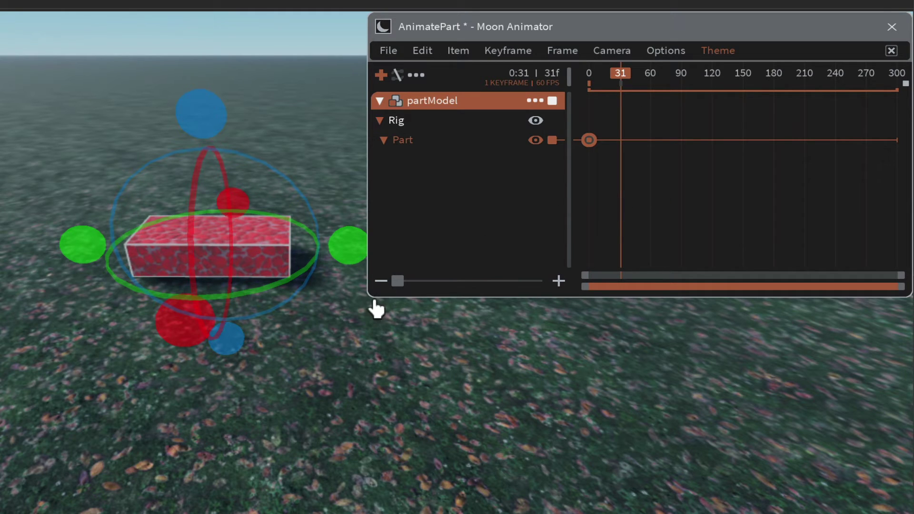
Step: Slide the part left along its X axis for the frame-31 pose
key(r)
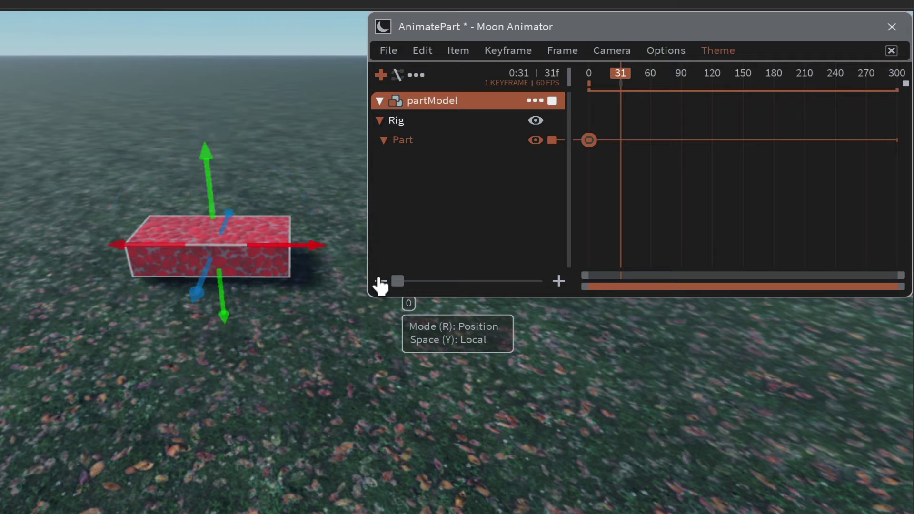
drag(309, 250, 49, 239)
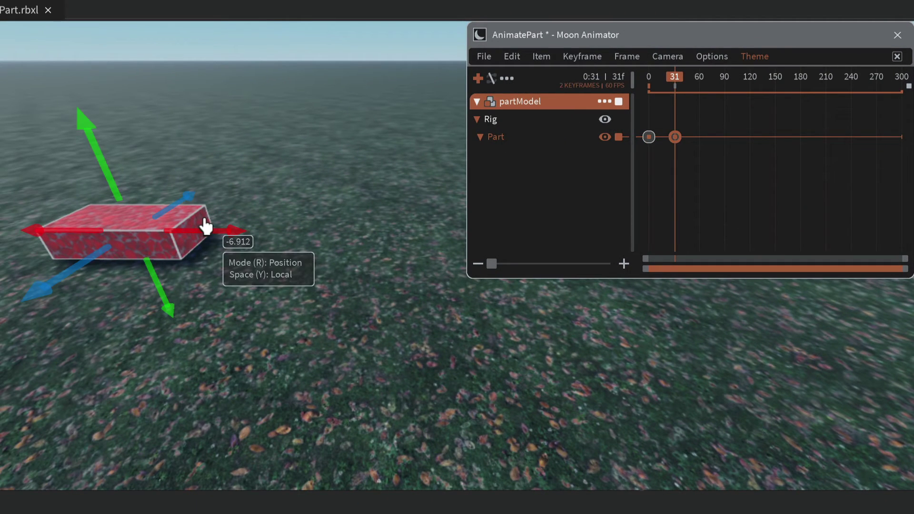
drag(205, 226, 204, 225)
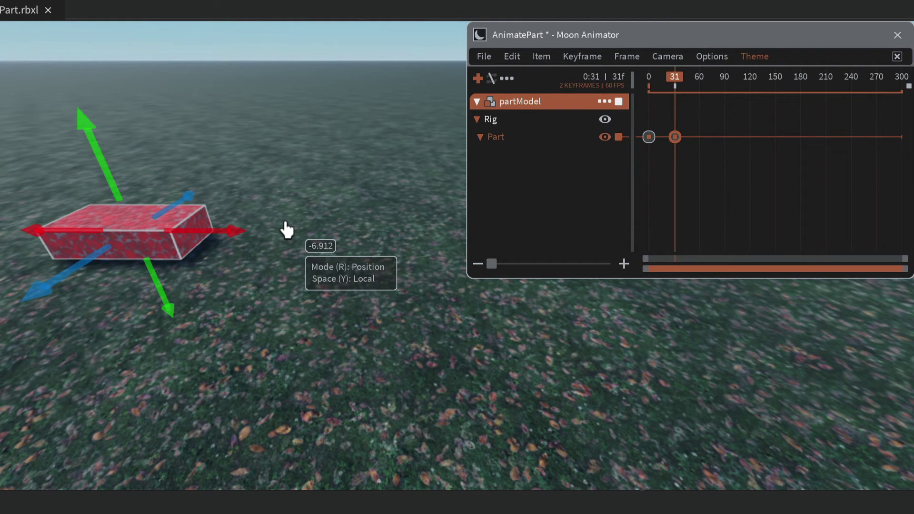
Step: Rotate the part upright on its blue axis, raise it, and preview the animation
key(r)
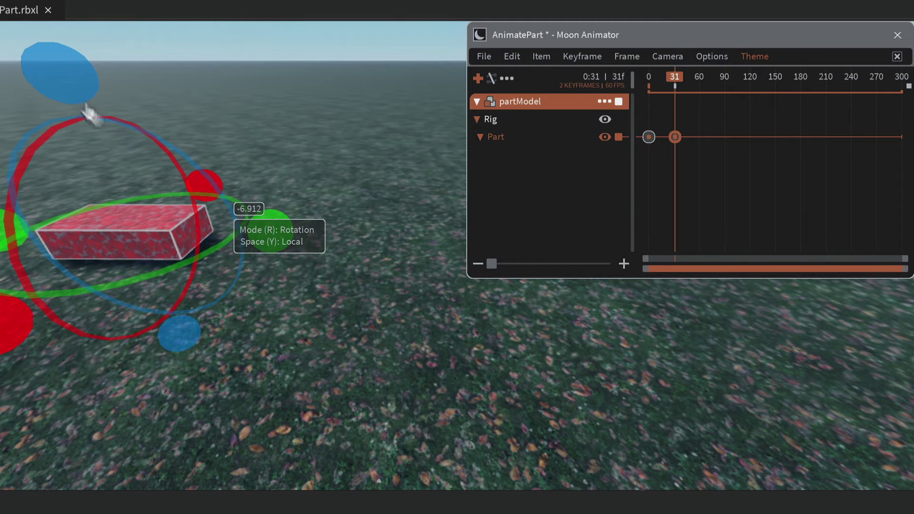
drag(76, 84, 210, 256)
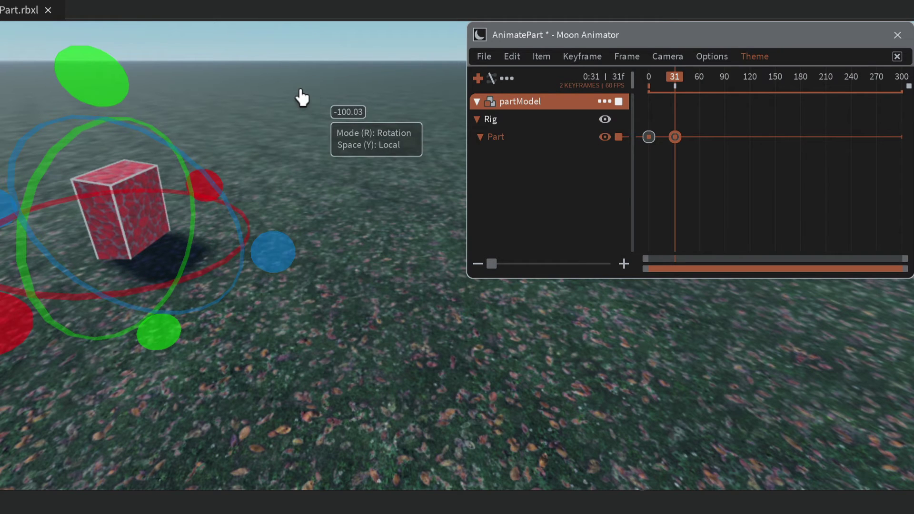
key(r)
drag(107, 125, 87, 58)
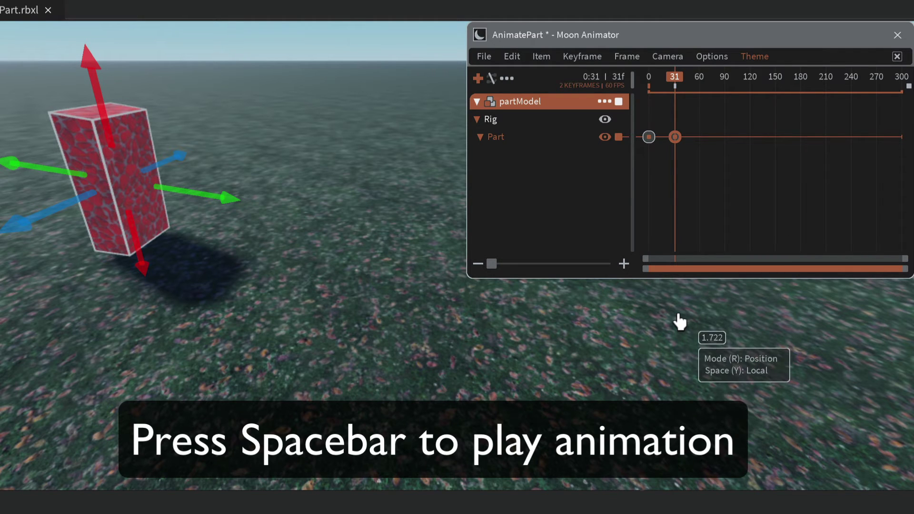
key(space)
key(space)
key(space)
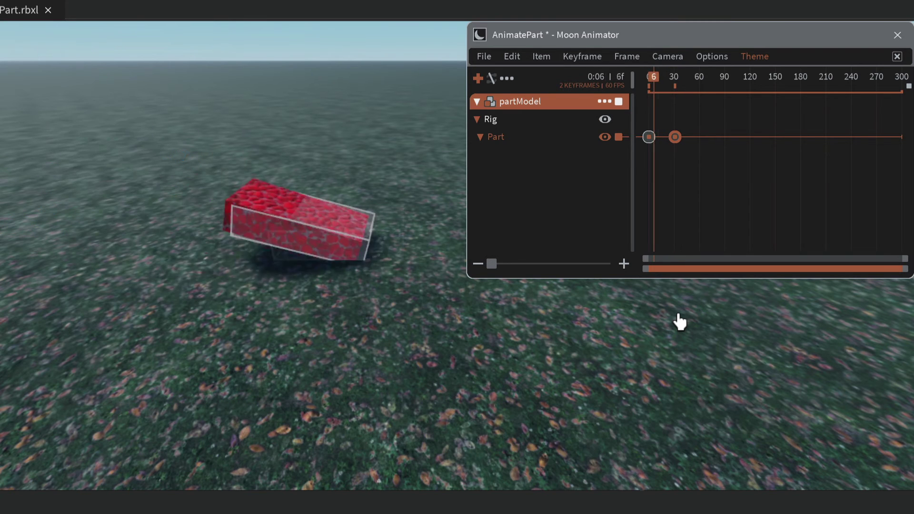
key(space)
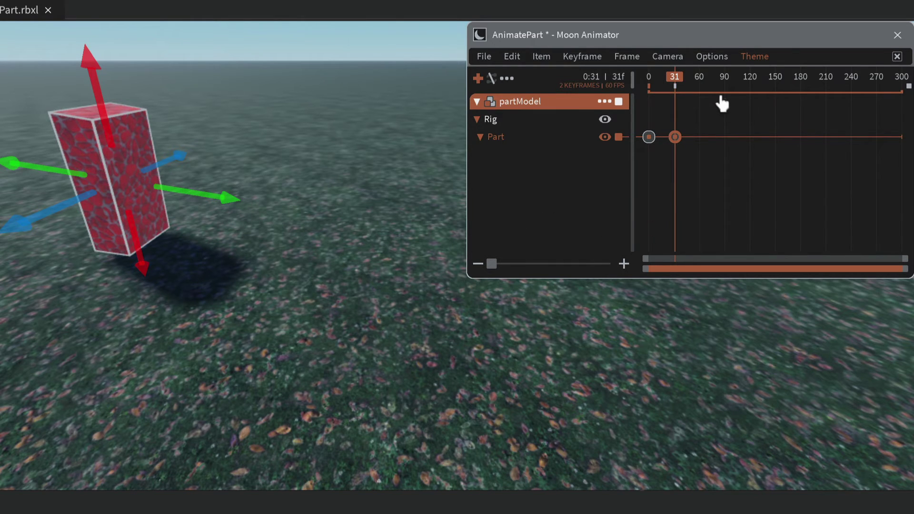
Step: At frame 61, lift the part high above the ground and key the raised pose
click(700, 84)
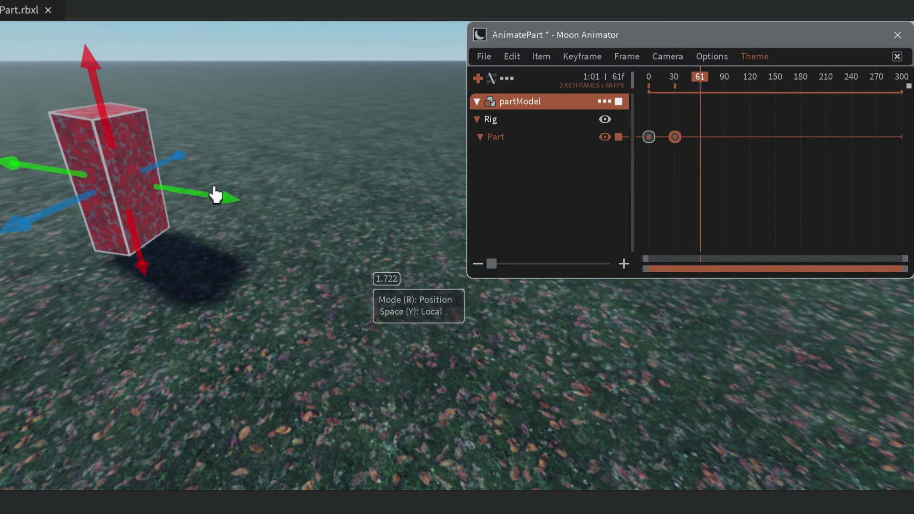
drag(93, 92, 84, 16)
drag(142, 10, 260, 8)
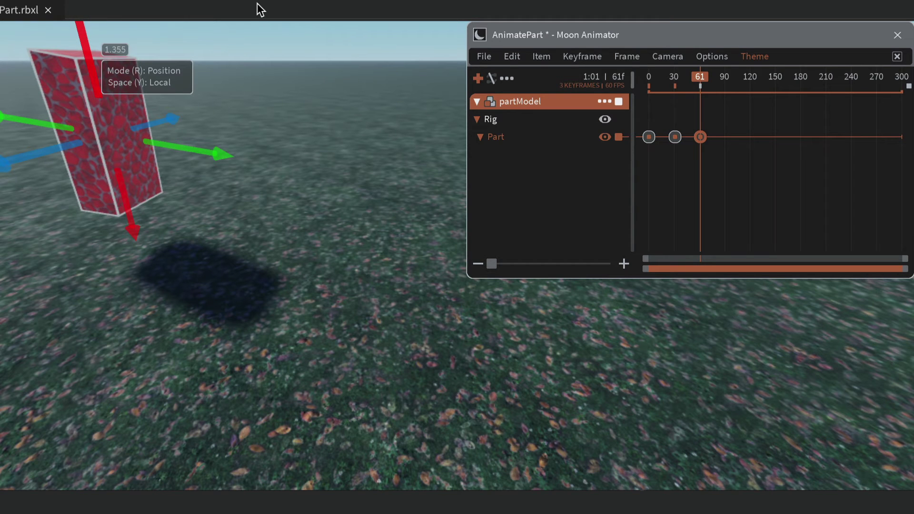
Step: Rotate the part to lie flat, slide it toward the scene centre, and replay the animation
key(r)
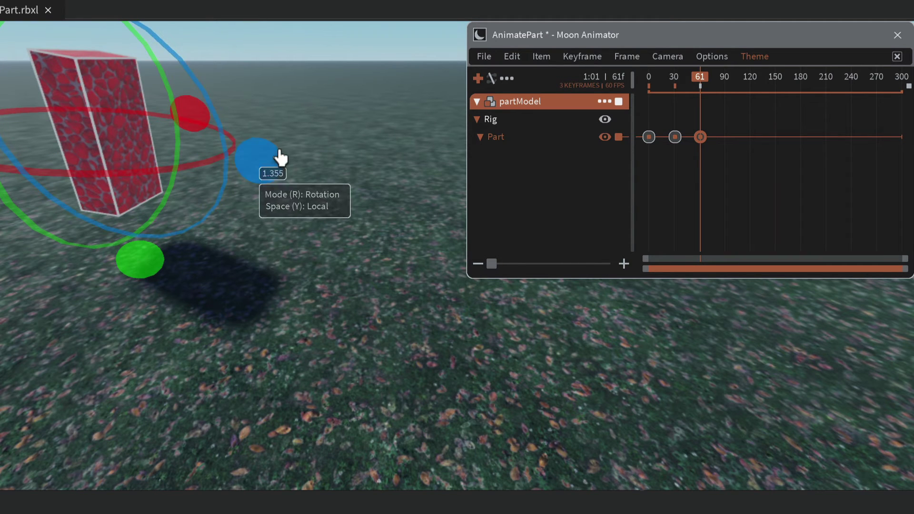
drag(274, 165, 157, 242)
key(r)
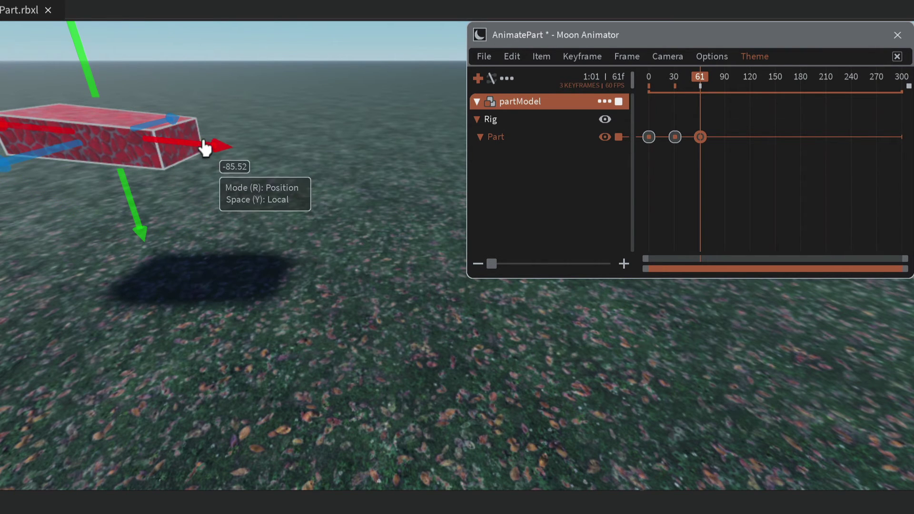
drag(233, 147, 430, 182)
key(space)
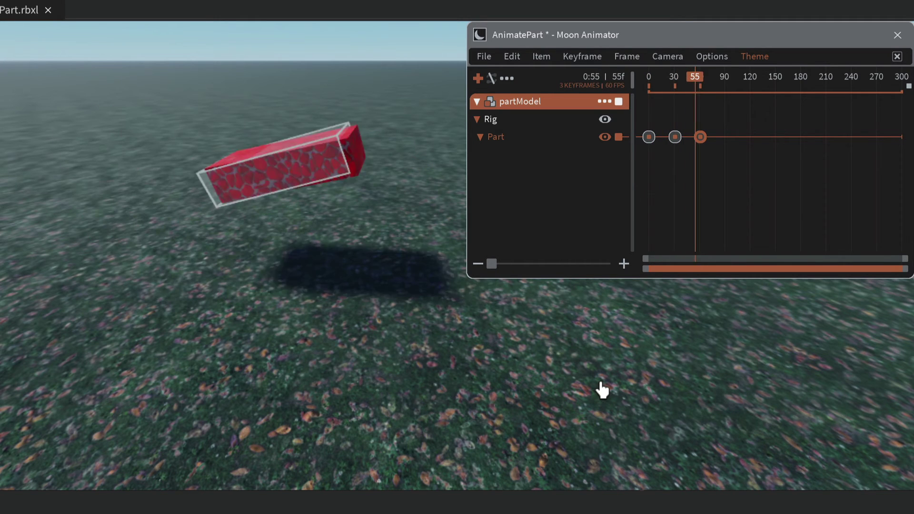
key(space)
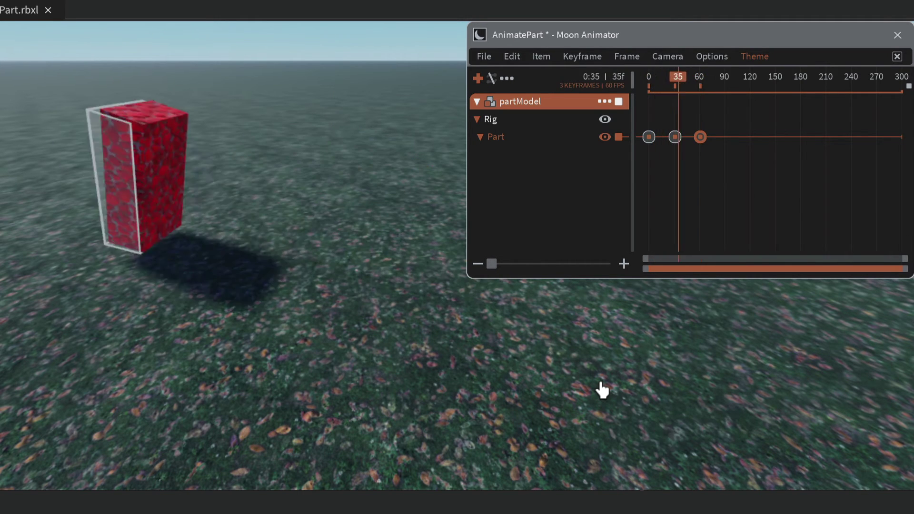
key(space)
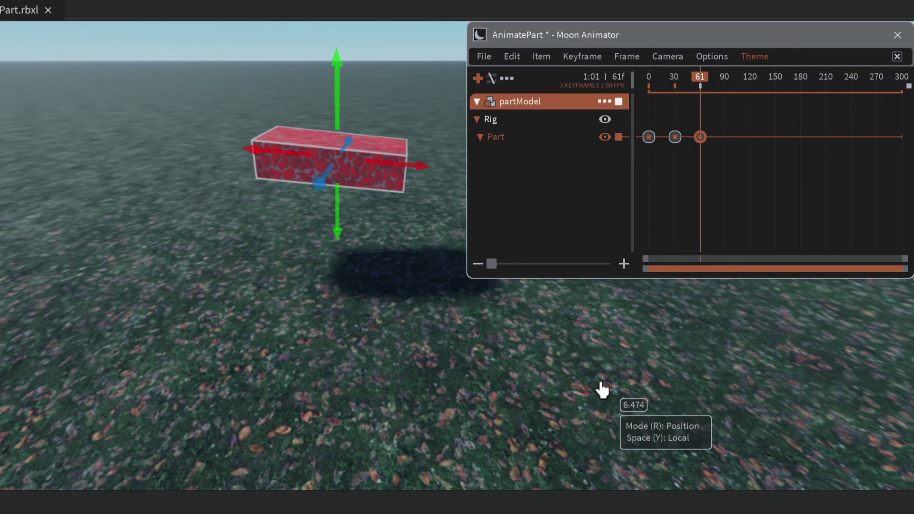
key(space)
key(space)
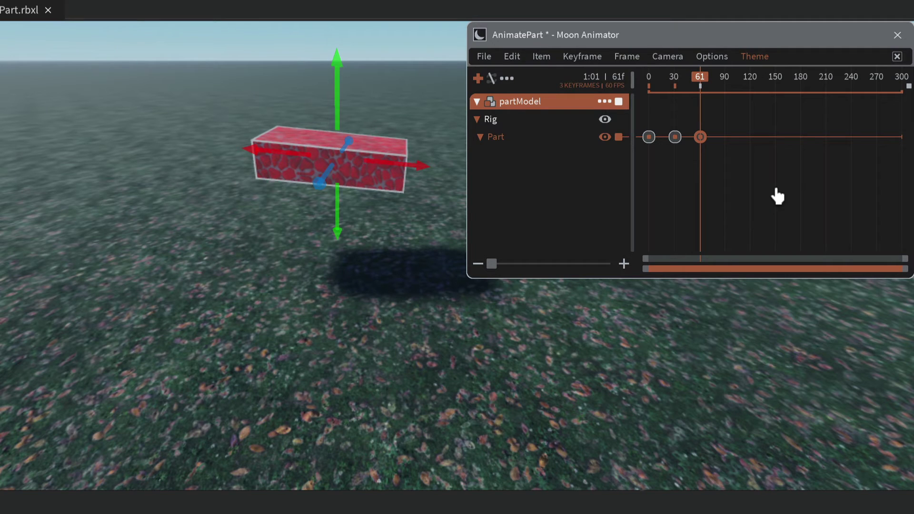
Step: Change AnimatePart's Timeline Size in Animation Settings from 5:00 to 1
key(8)
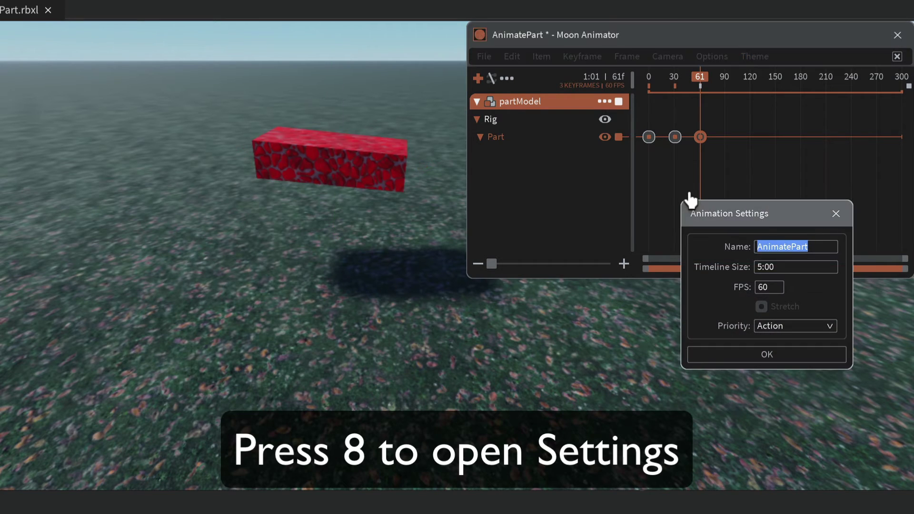
drag(770, 220, 351, 153)
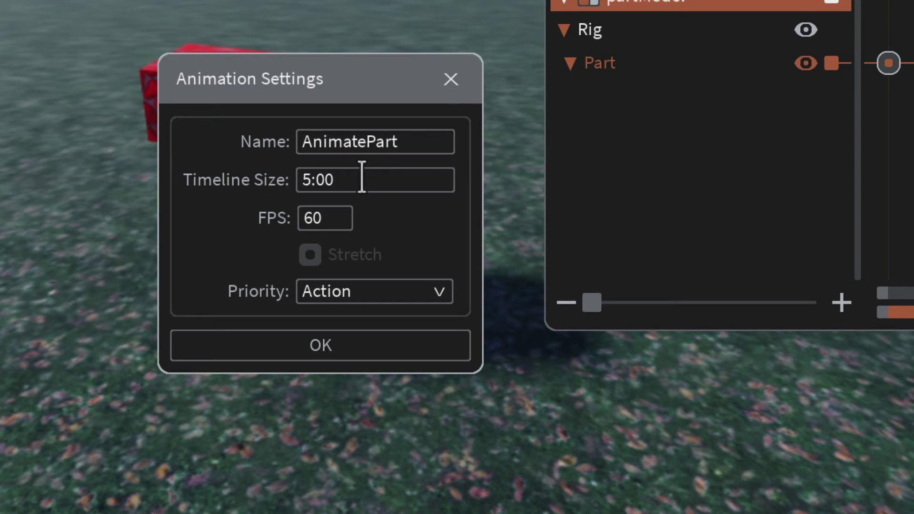
drag(362, 177, 204, 185)
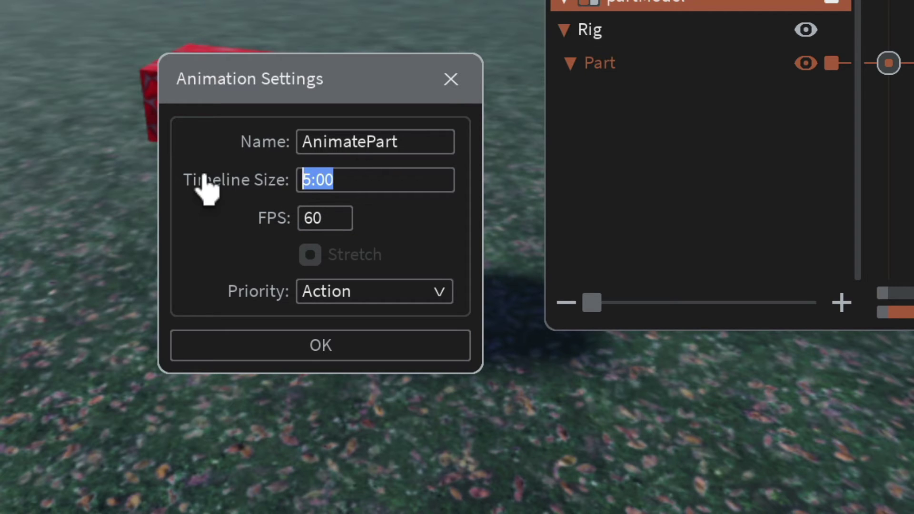
text(1)
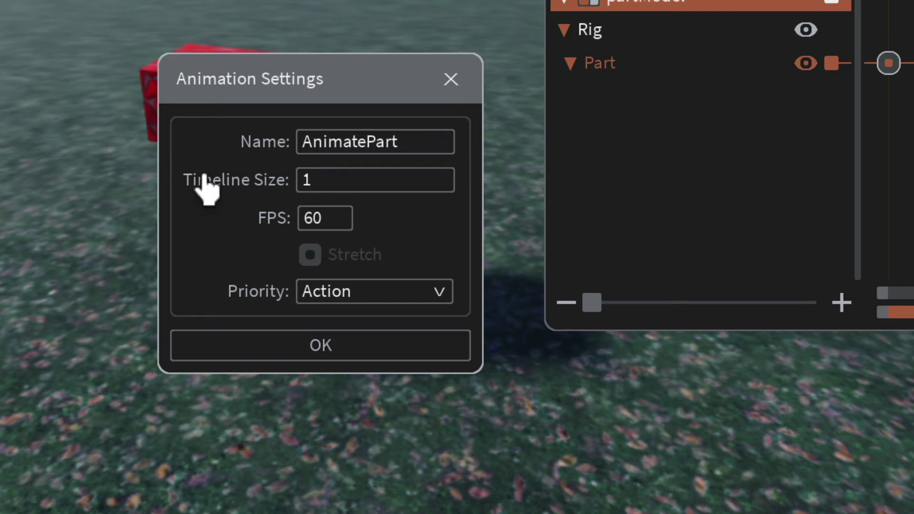
key(Return)
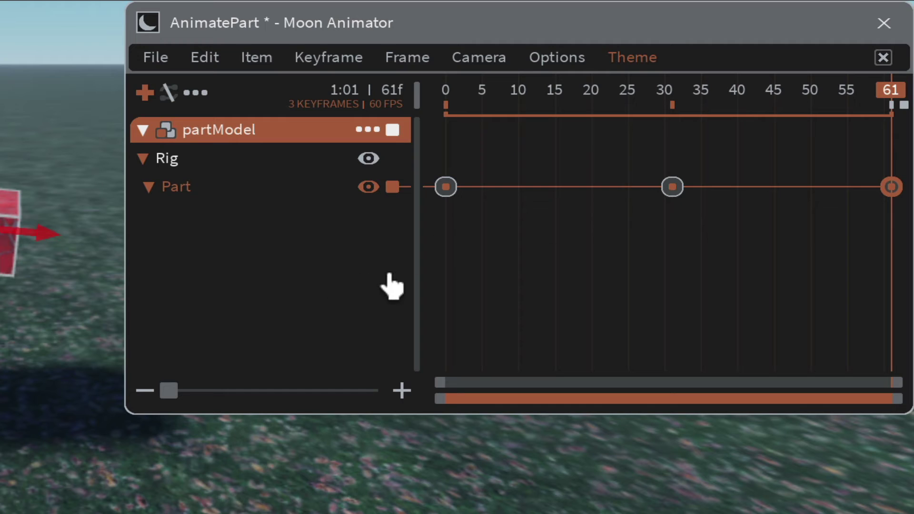
Step: Preview the shortened animation looping, turn looping off, and move the Moon Animator window left
key(space)
click(446, 92)
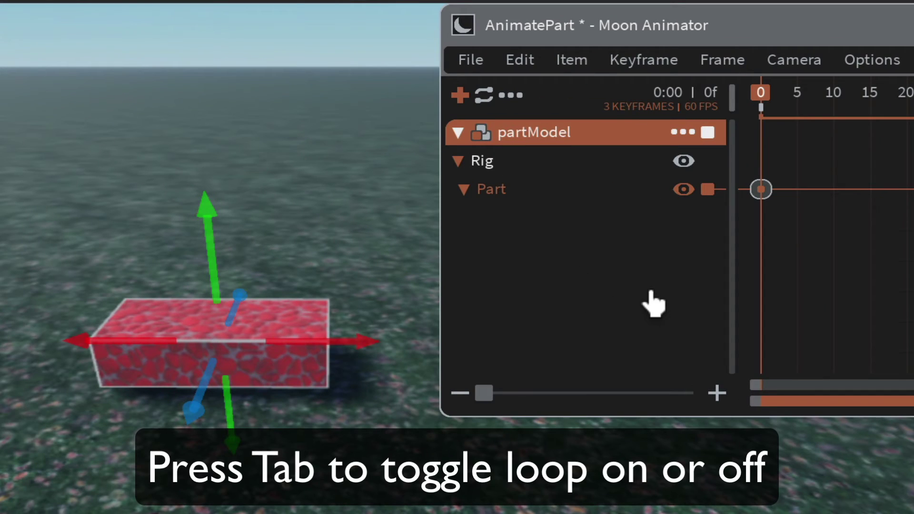
key(space)
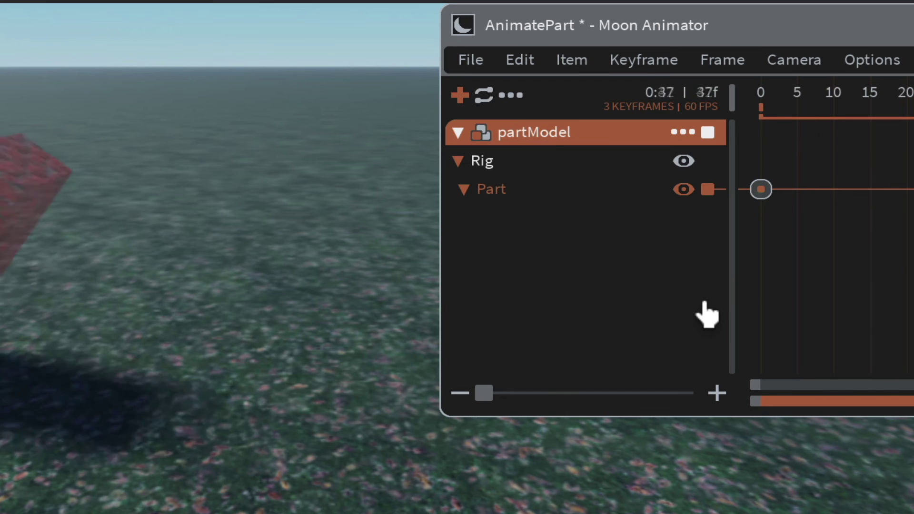
key(space)
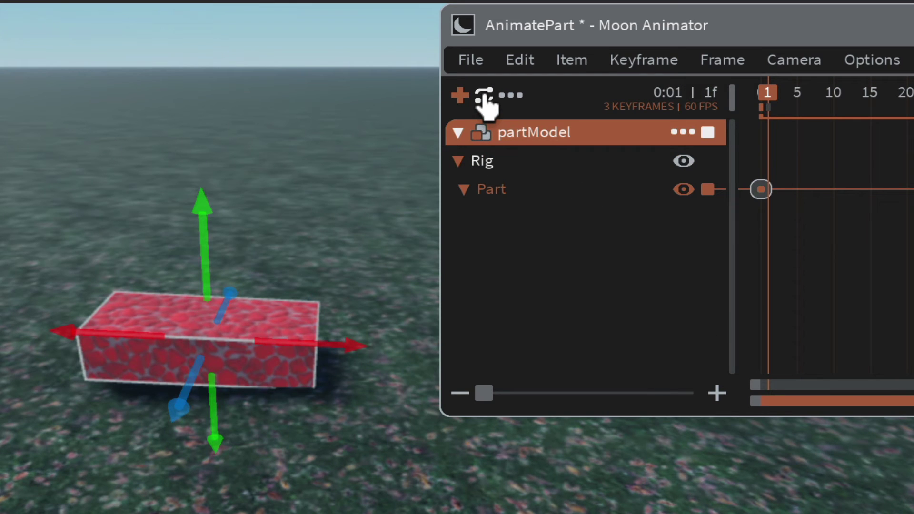
click(484, 97)
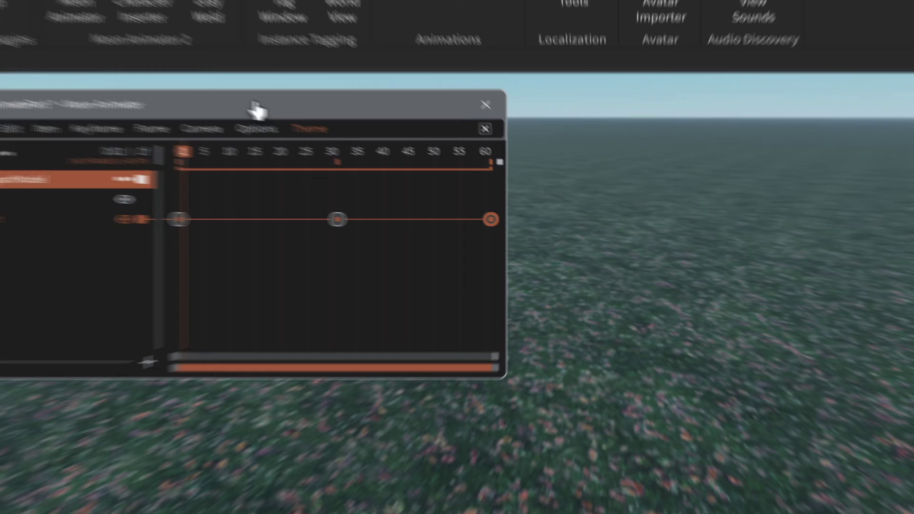
drag(257, 110, 295, 135)
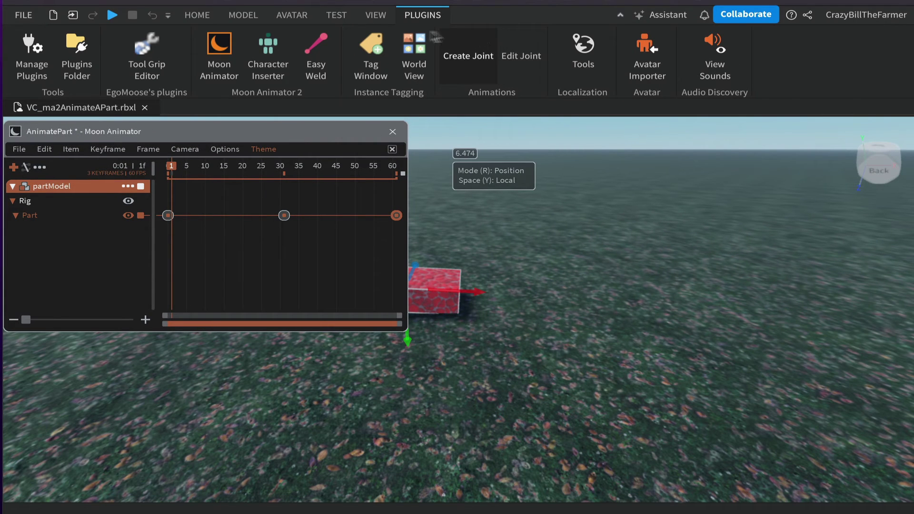
Step: Show the Explorer, save the AnimatePart animation, and start Export Rigs in Moon Animator
click(375, 15)
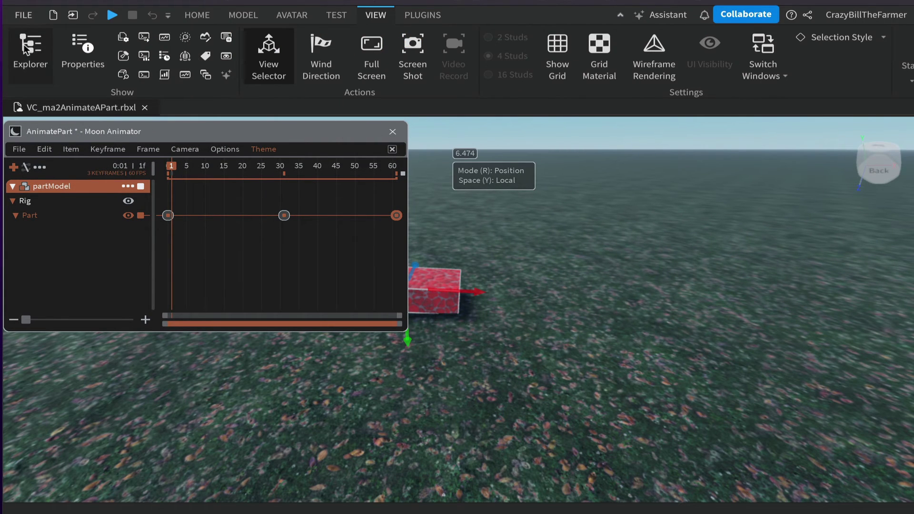
click(24, 44)
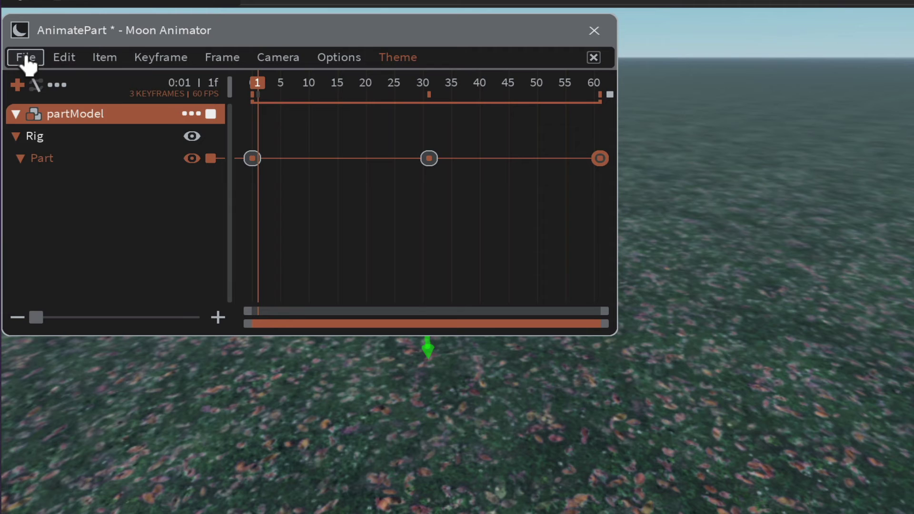
click(26, 57)
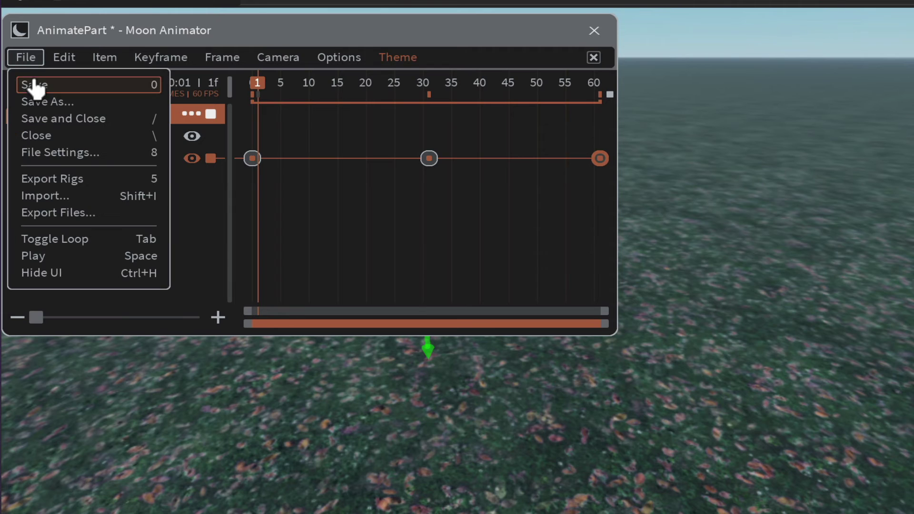
click(33, 84)
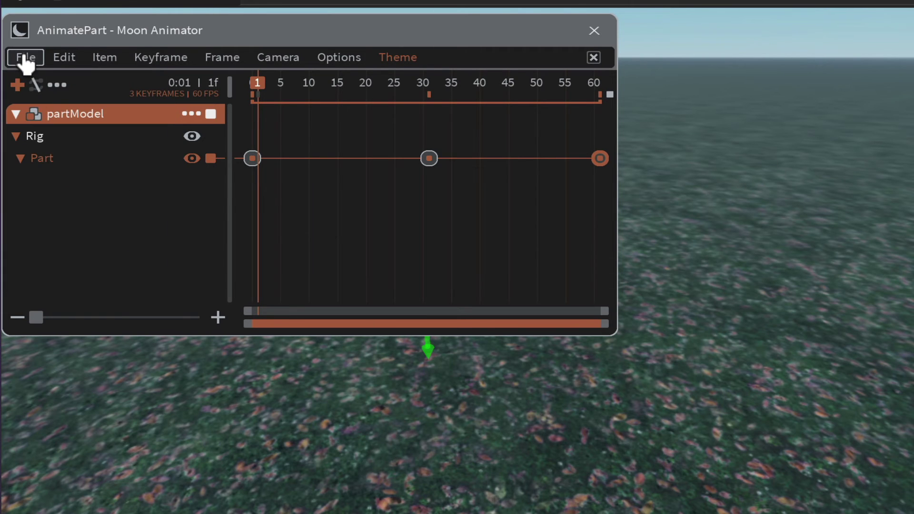
click(27, 59)
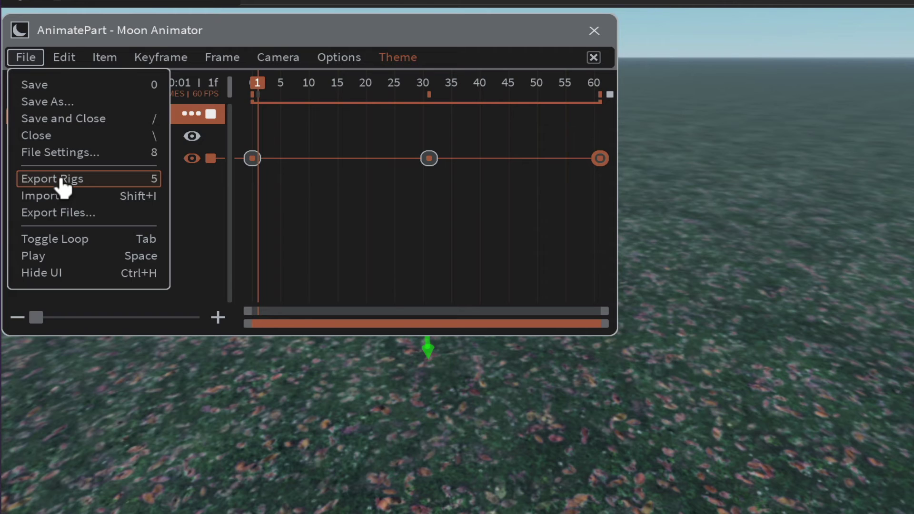
click(61, 180)
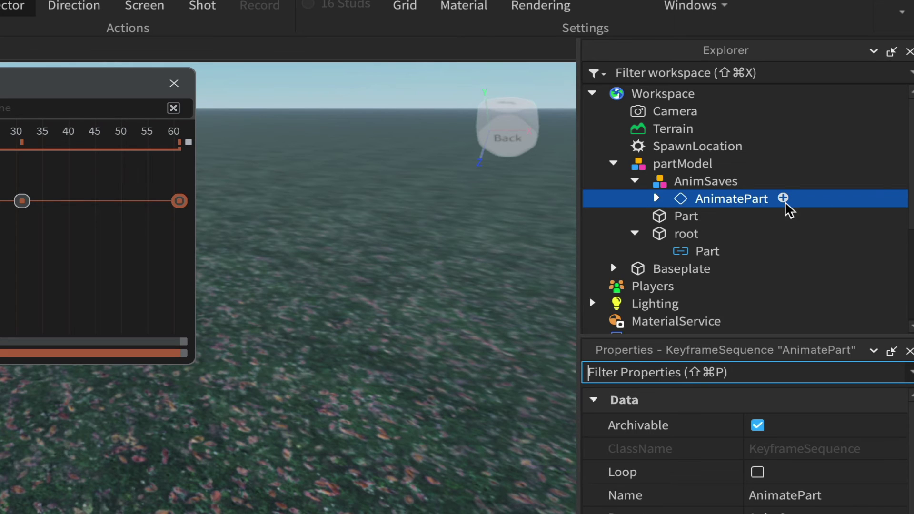
right_click(724, 207)
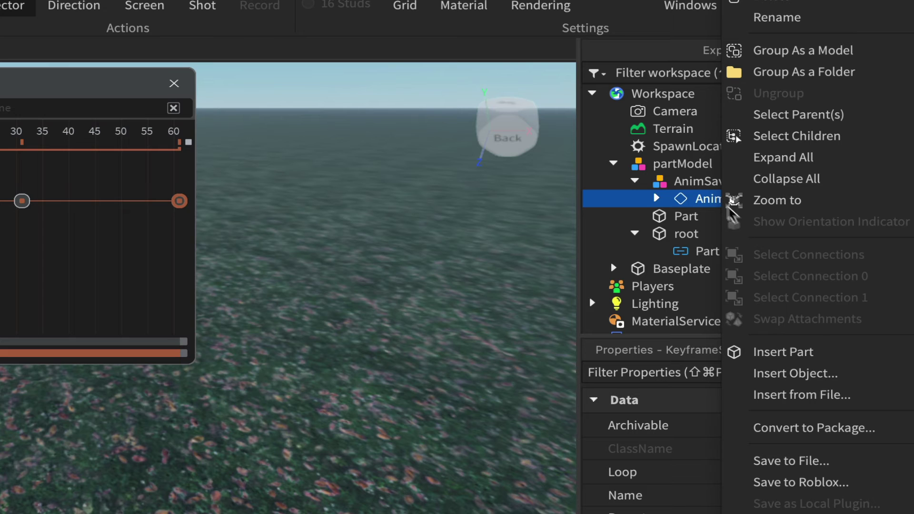
click(815, 488)
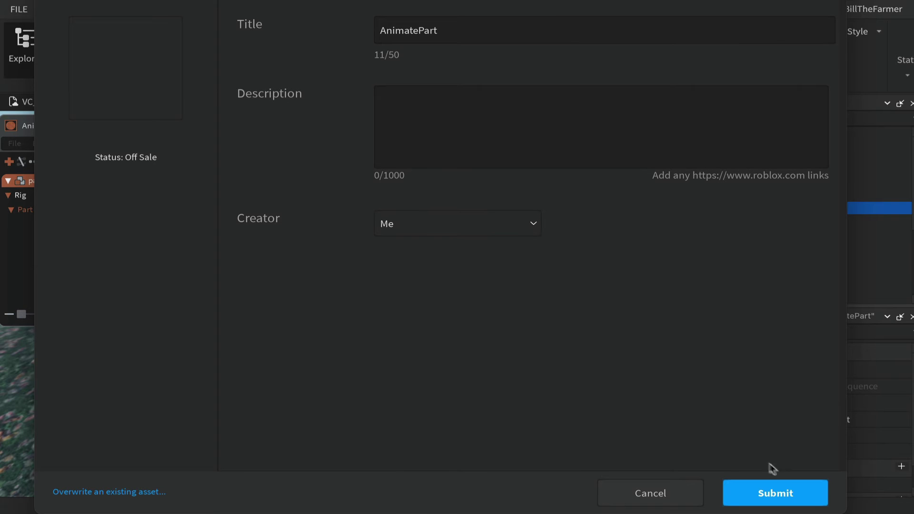
click(784, 492)
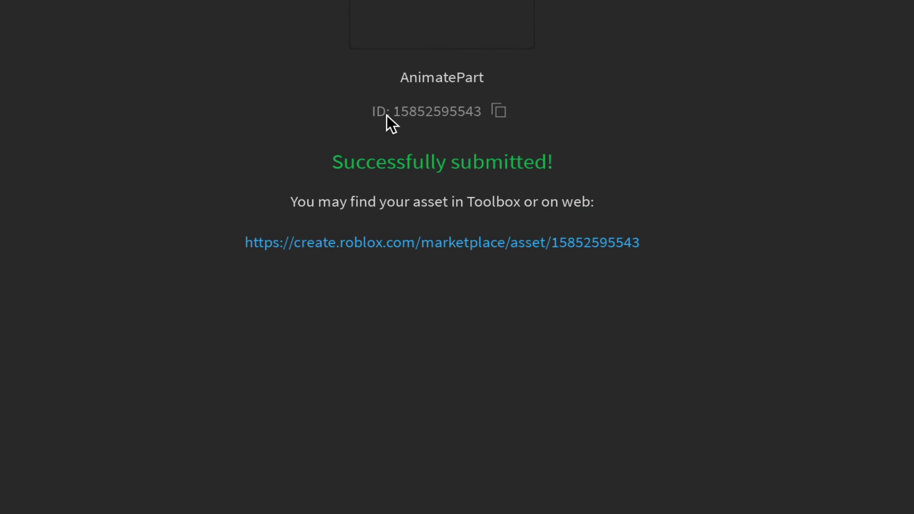
click(501, 116)
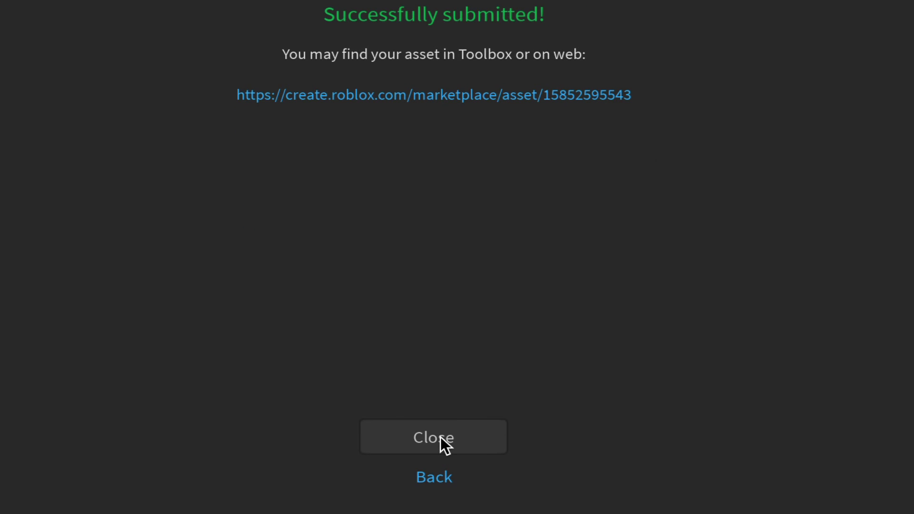
click(441, 436)
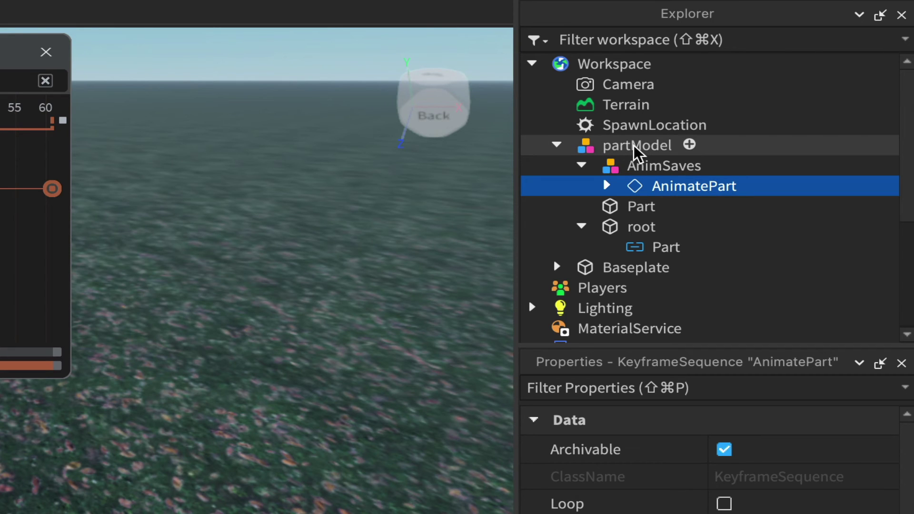
click(635, 146)
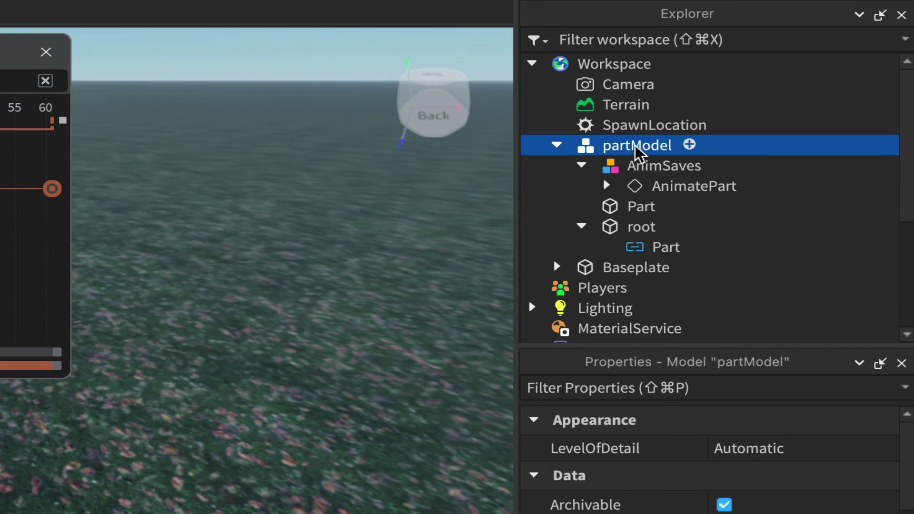
click(690, 145)
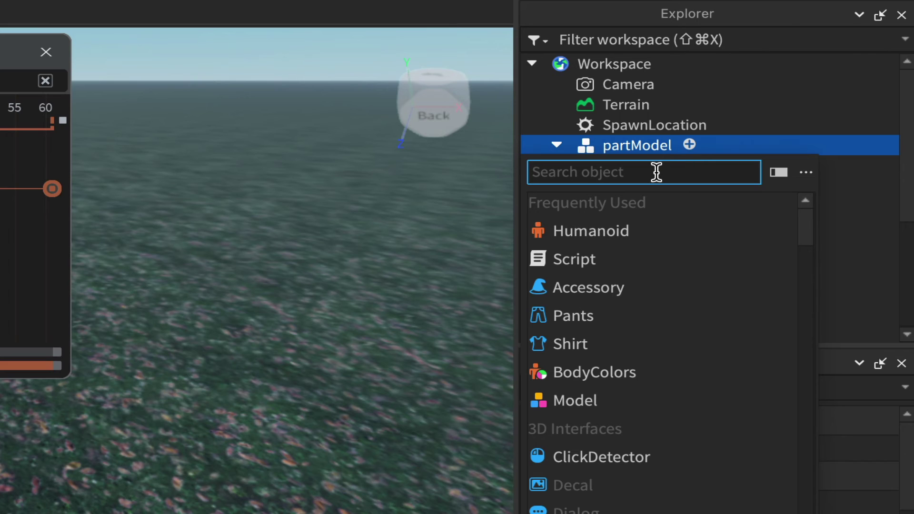
text(ani)
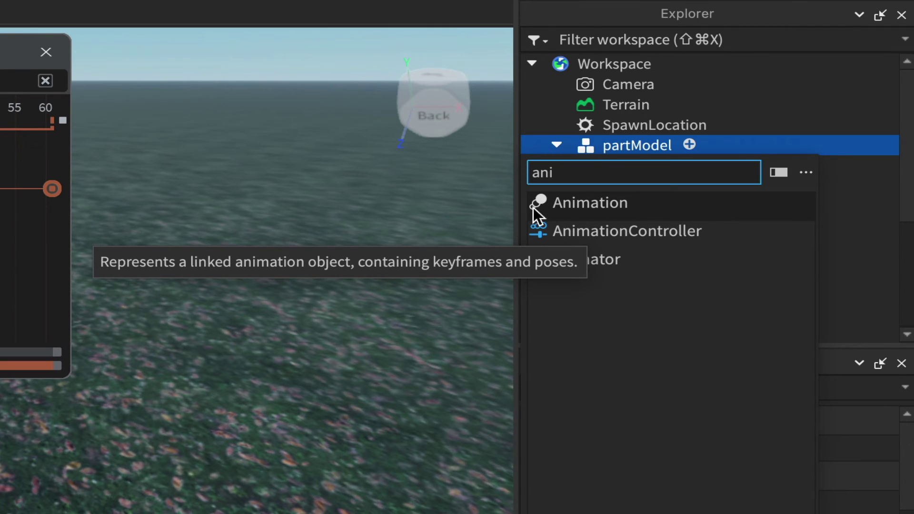
click(605, 208)
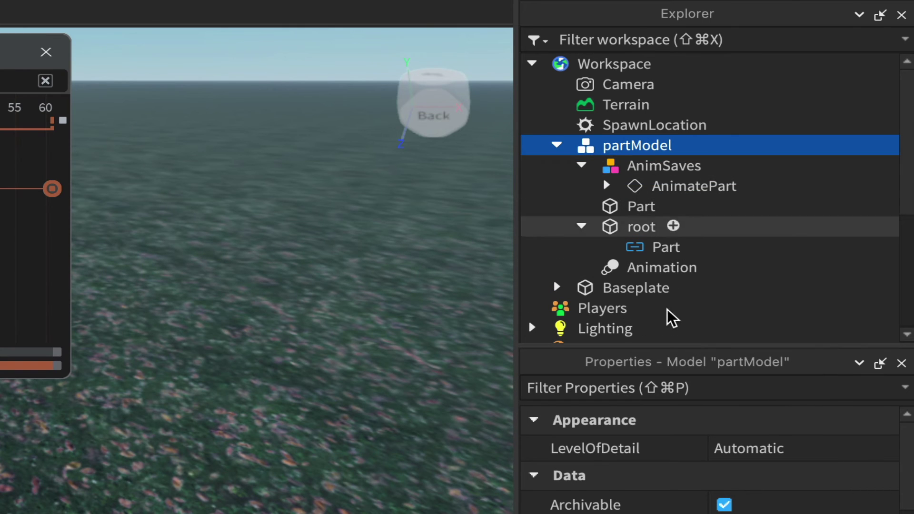
click(661, 268)
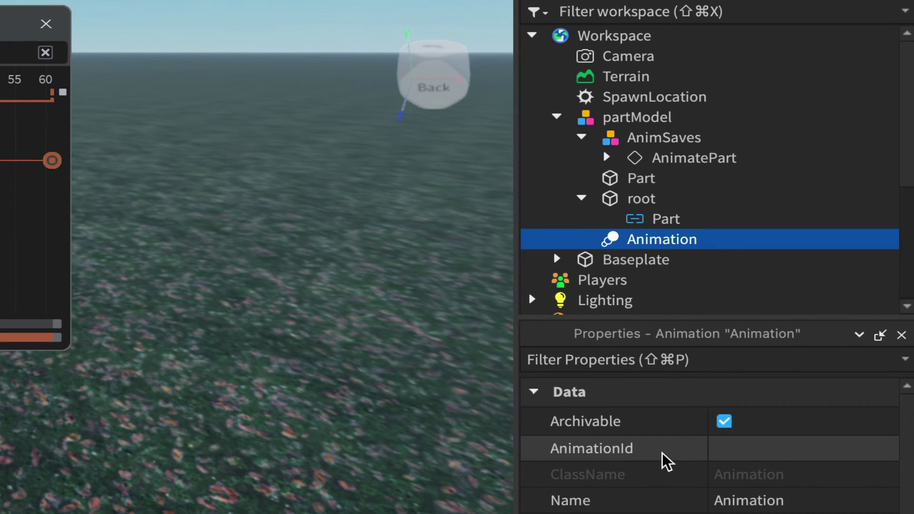
click(747, 452)
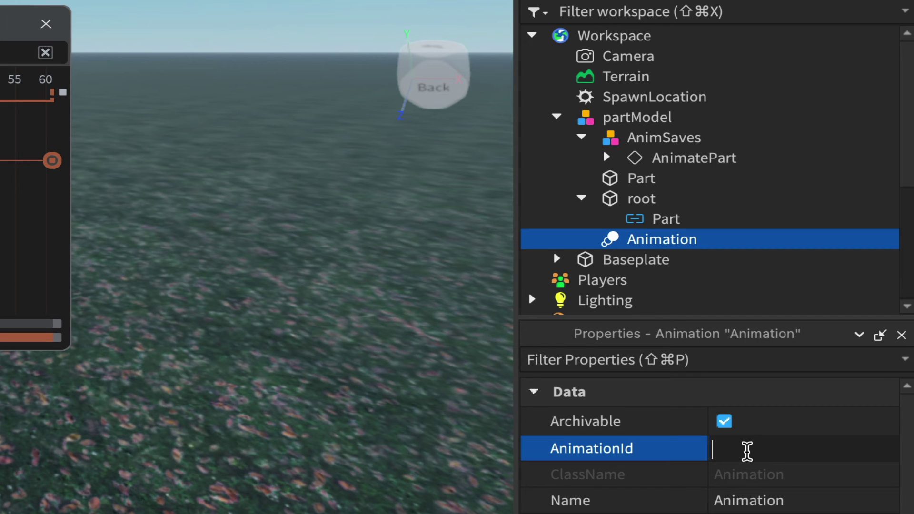
key(super+v)
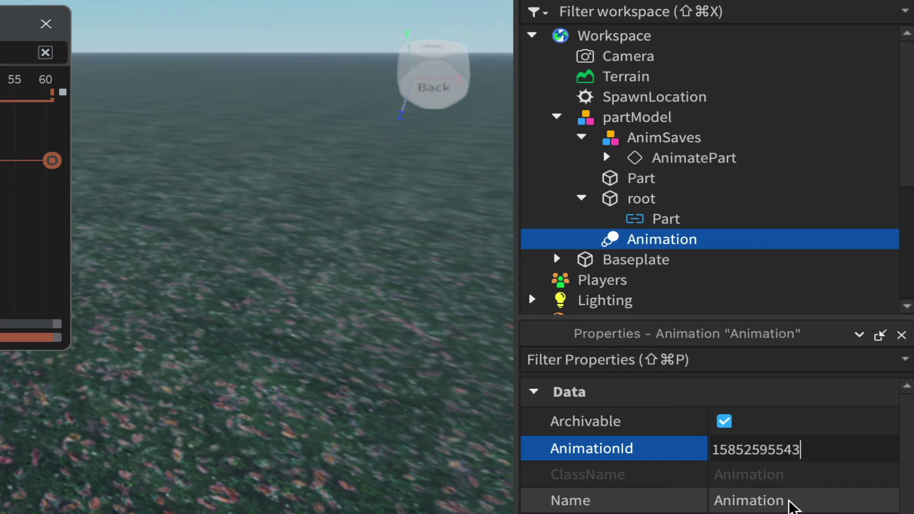
key(Return)
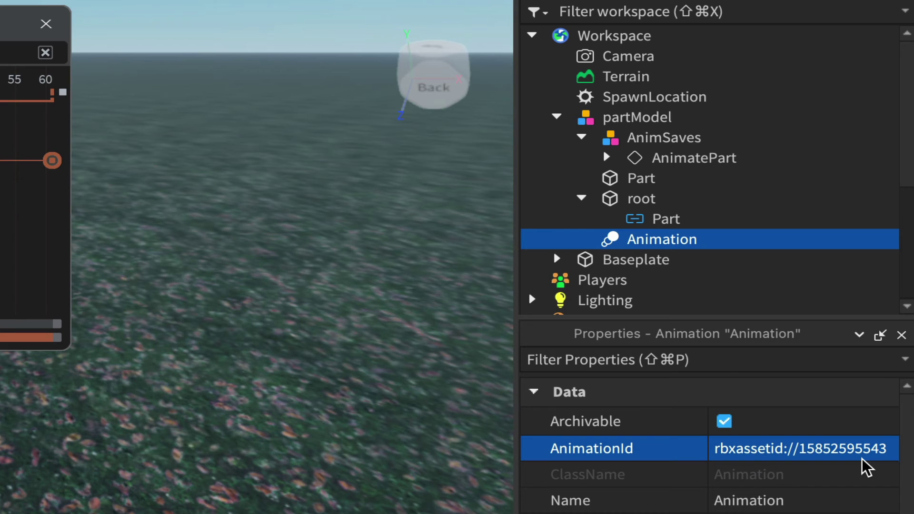
Step: Rename the Animation to movePartAnim and close the Moon Animator editor
mouse_move(647, 247)
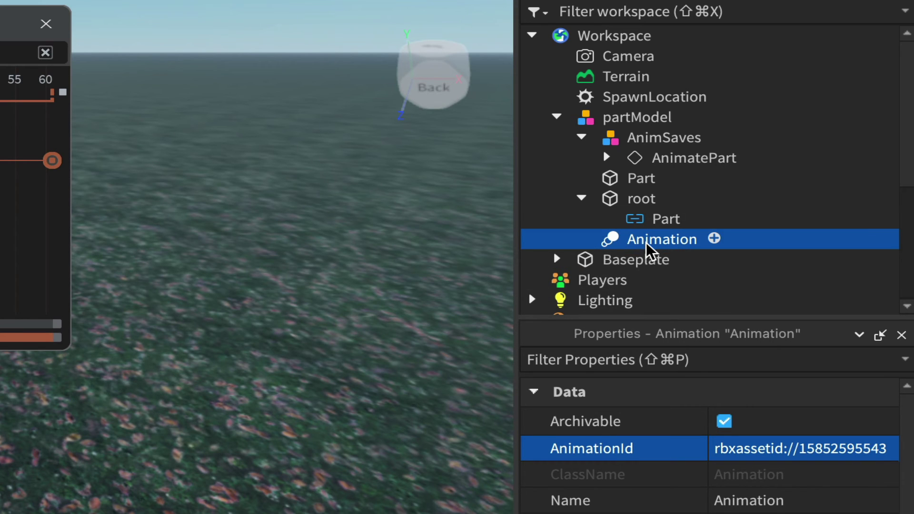
double_click(647, 246)
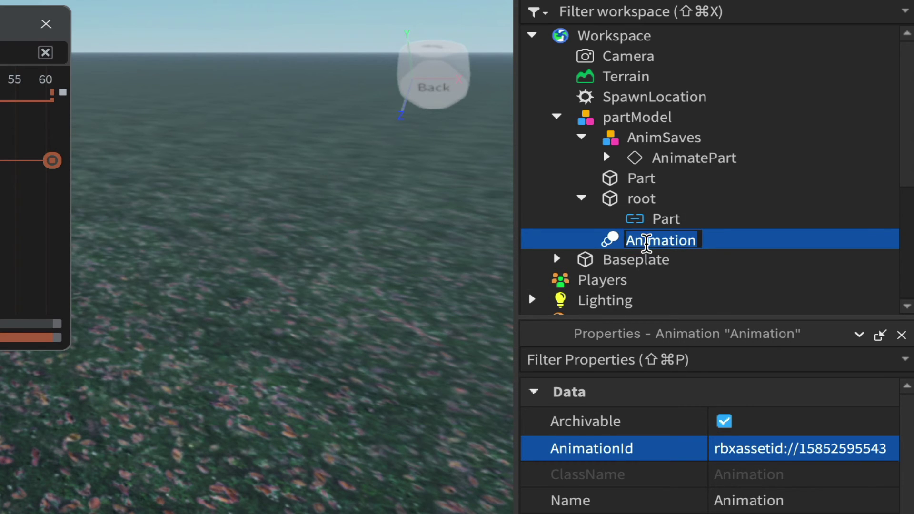
text(move)
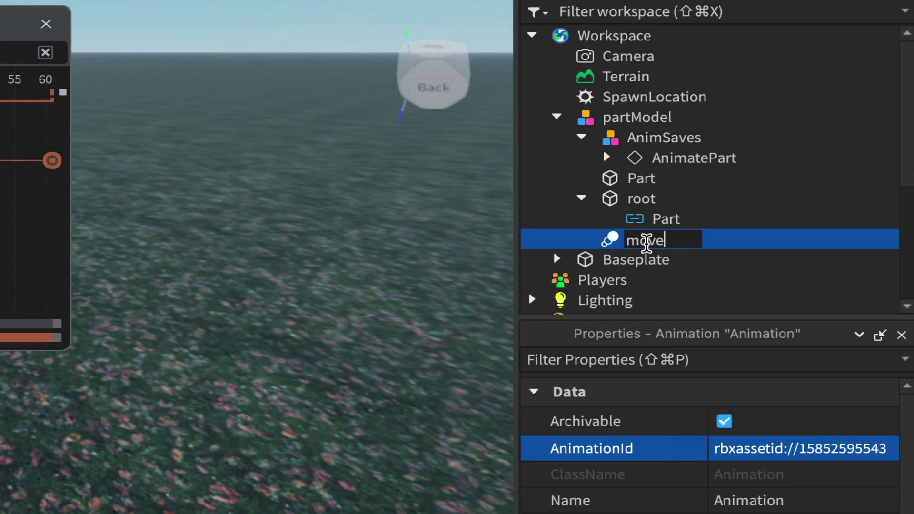
text(PartAnim)
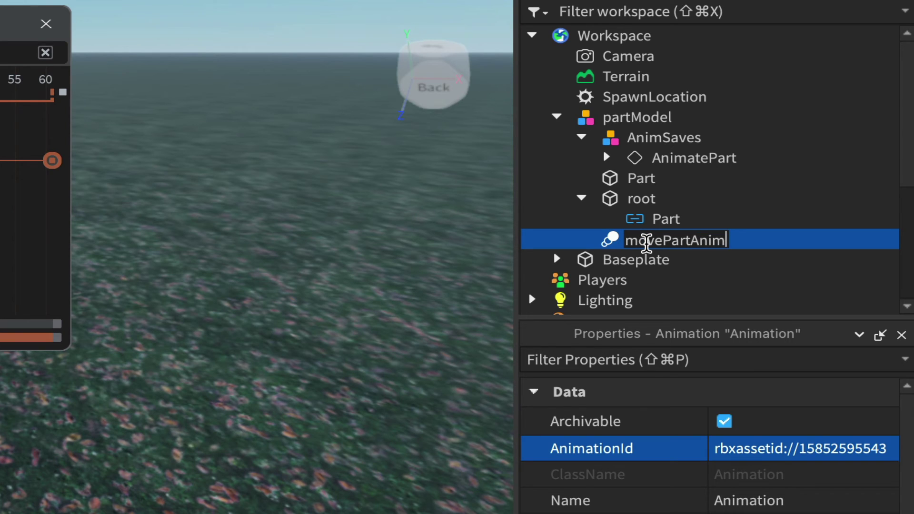
key(Return)
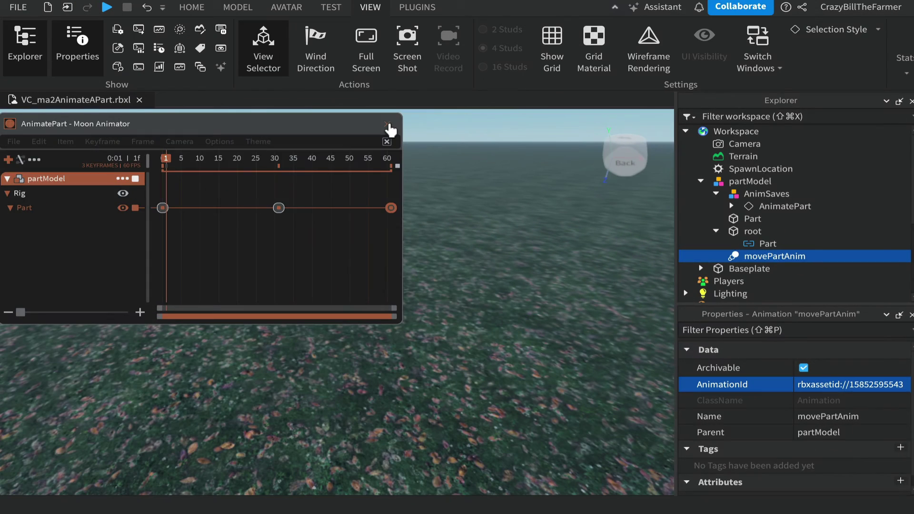
click(46, 24)
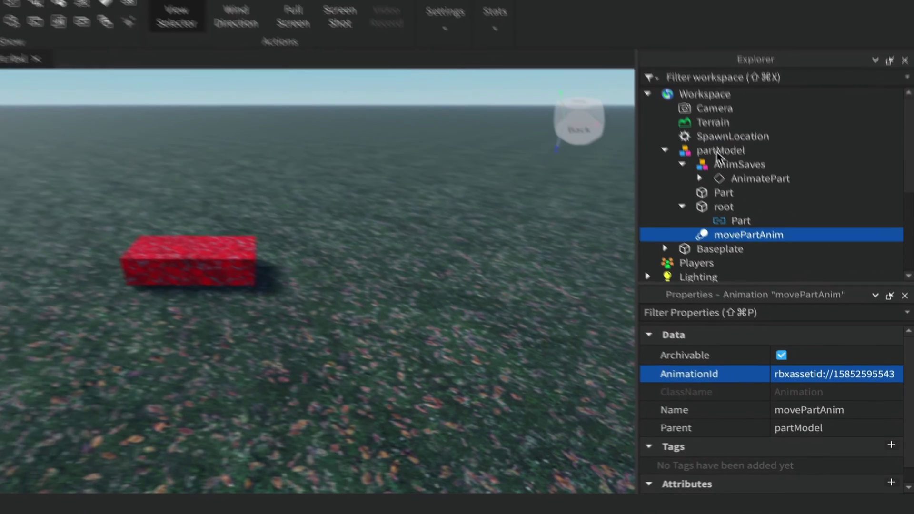
Step: Add a Script to partModel and name it animatePart
click(740, 190)
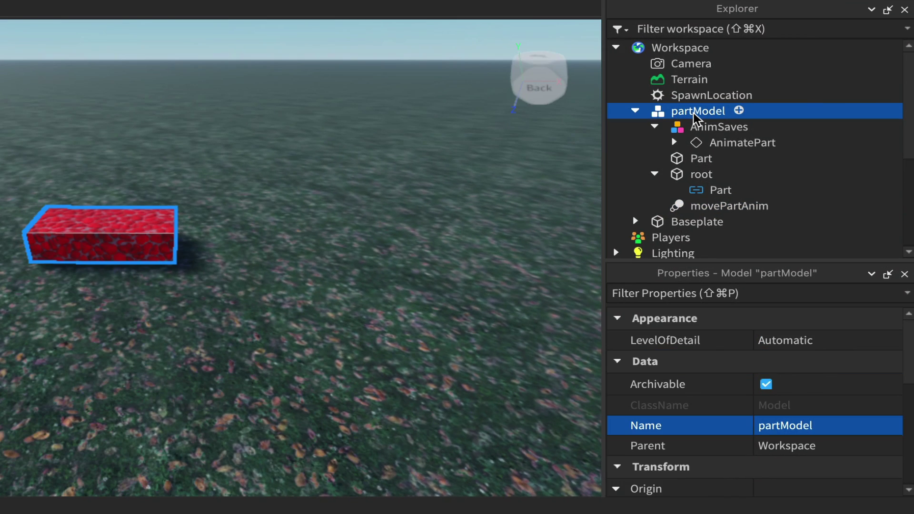
click(738, 111)
click(652, 199)
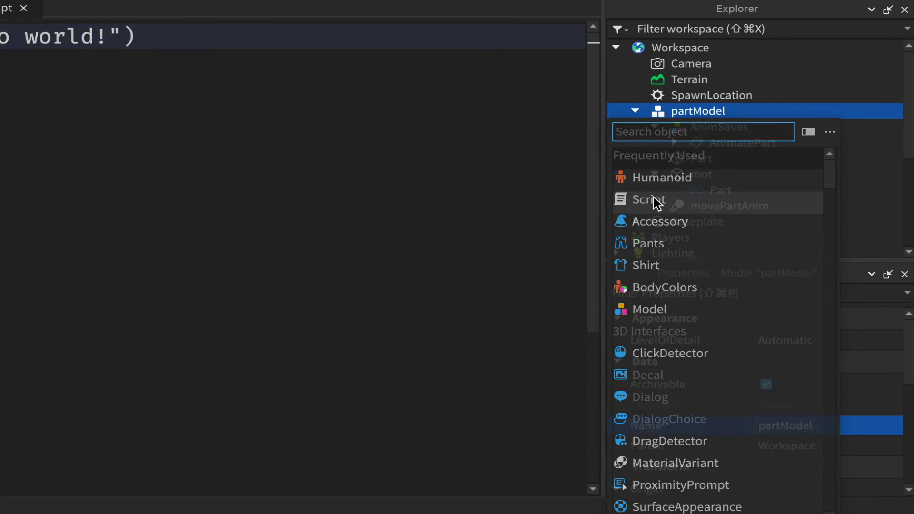
click(709, 132)
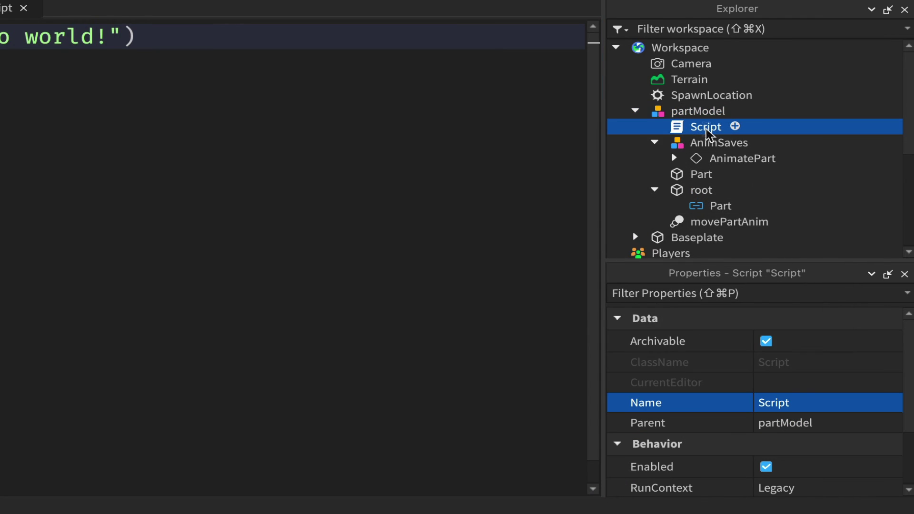
click(707, 128)
text(anim)
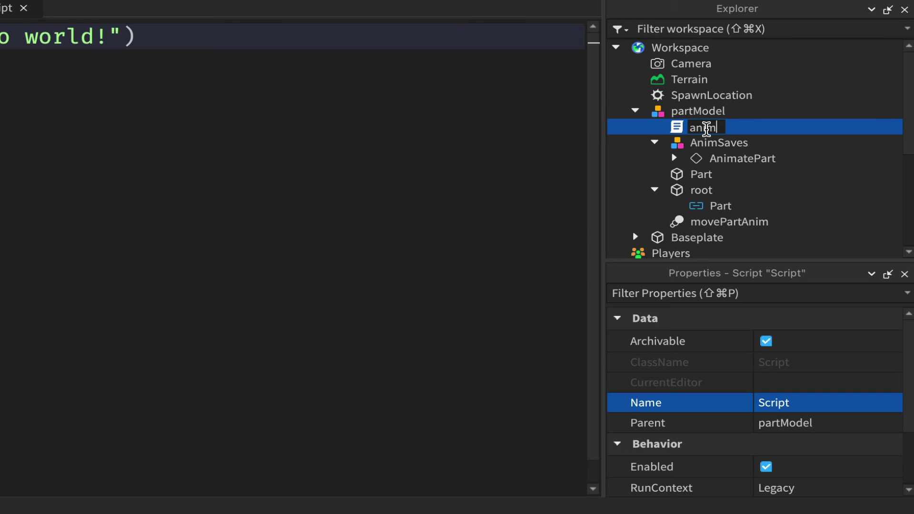
text(atePart)
key(Return)
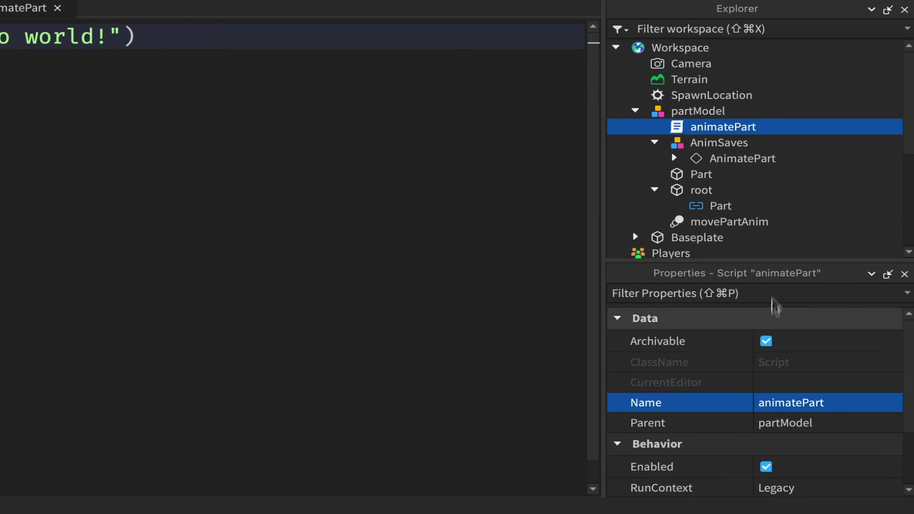
Step: Set the animatePart script's RunContext to Client in Properties
drag(756, 260, 744, 207)
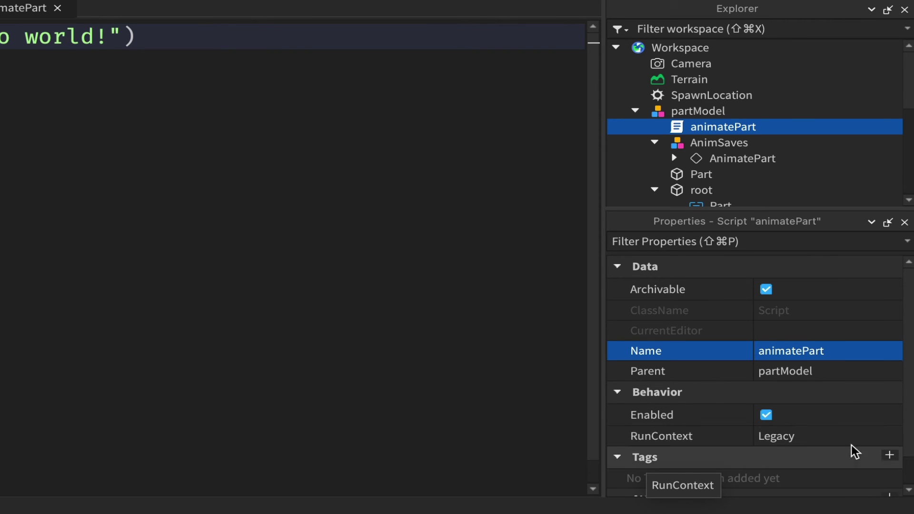
click(895, 434)
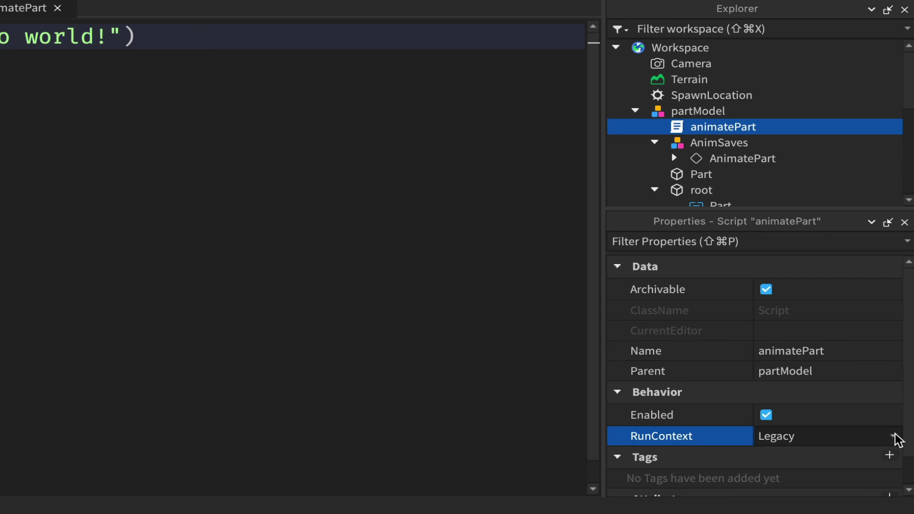
click(894, 436)
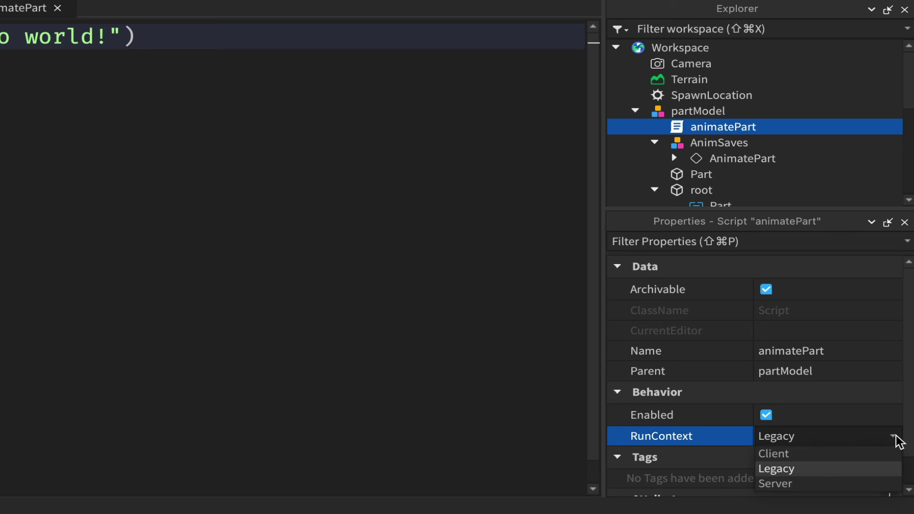
click(797, 453)
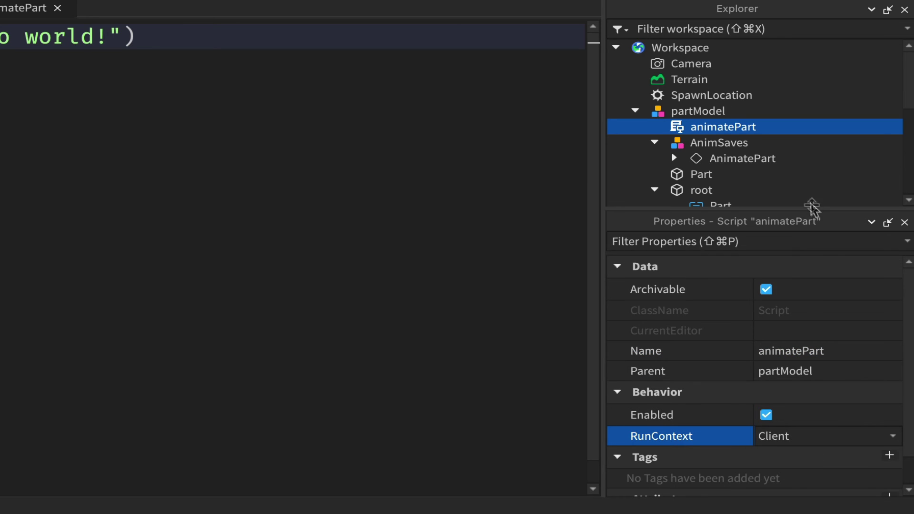